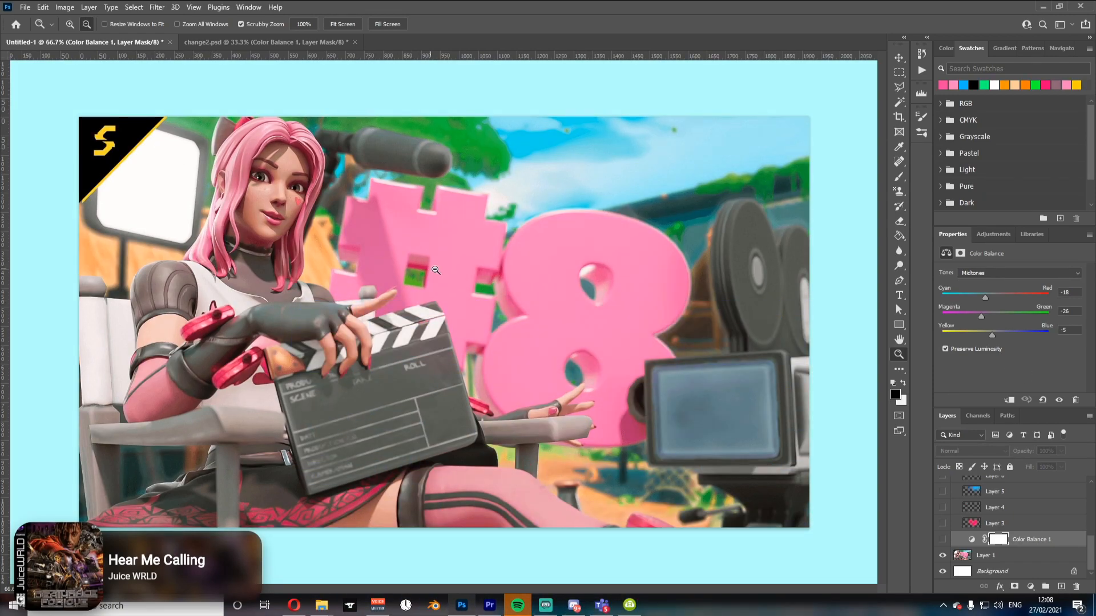
Step: Show the Color Balance 1 adjustment layer and check its Shadows and Highlights tone settings, toggling it to compare
{"action": "left_click", "coordinate": [941, 540]}
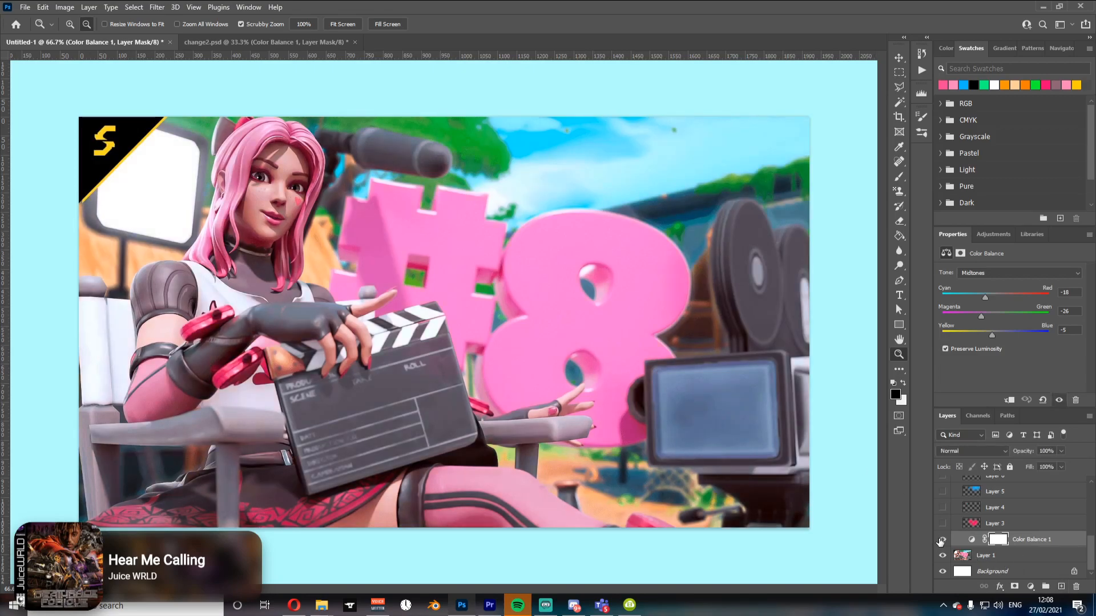
{"action": "left_click", "coordinate": [988, 276]}
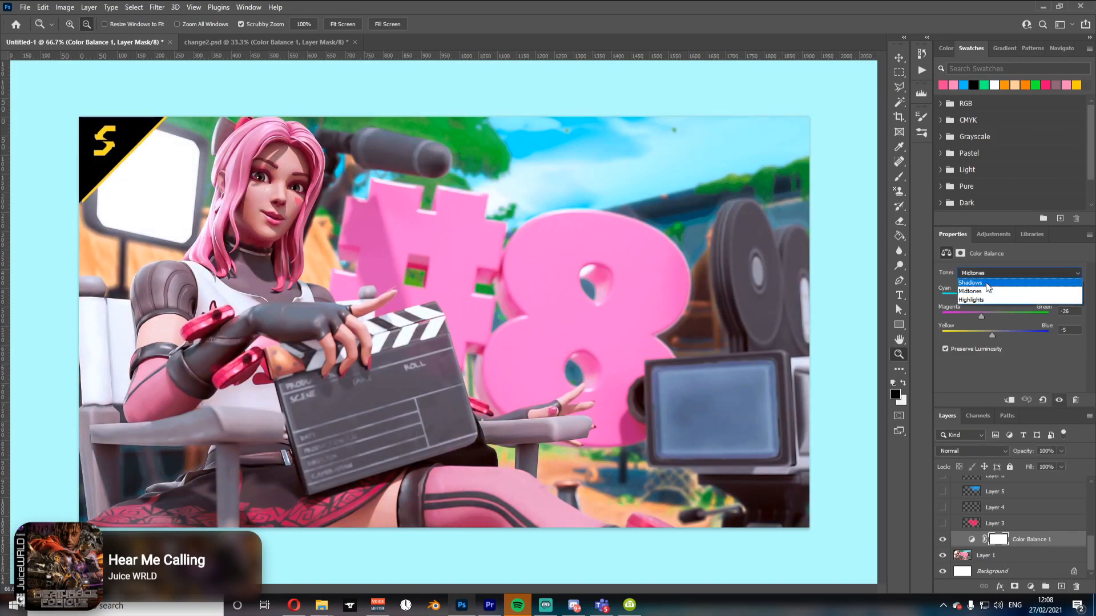
{"action": "left_click", "coordinate": [987, 283]}
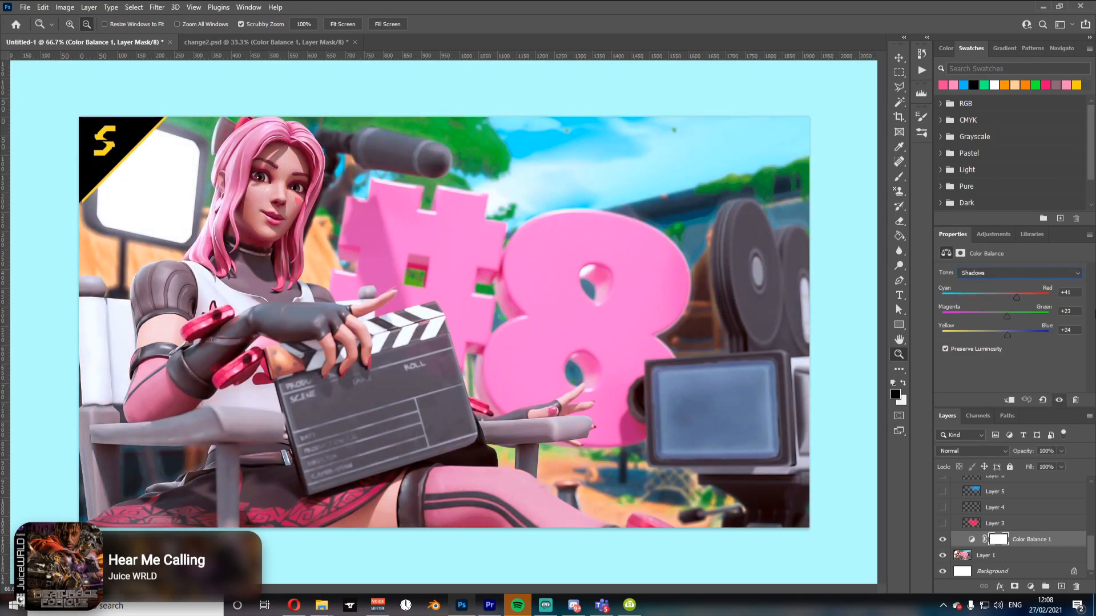
{"action": "left_click", "coordinate": [992, 273]}
{"action": "left_click", "coordinate": [977, 300]}
{"action": "left_click", "coordinate": [942, 540]}
{"action": "left_click", "coordinate": [942, 540]}
{"action": "left_click", "coordinate": [942, 541]}
{"action": "left_click", "coordinate": [942, 541]}
Step: Select Layer 3 and turn its visibility on, toggling it to compare the effect
{"action": "left_click", "coordinate": [1073, 524]}
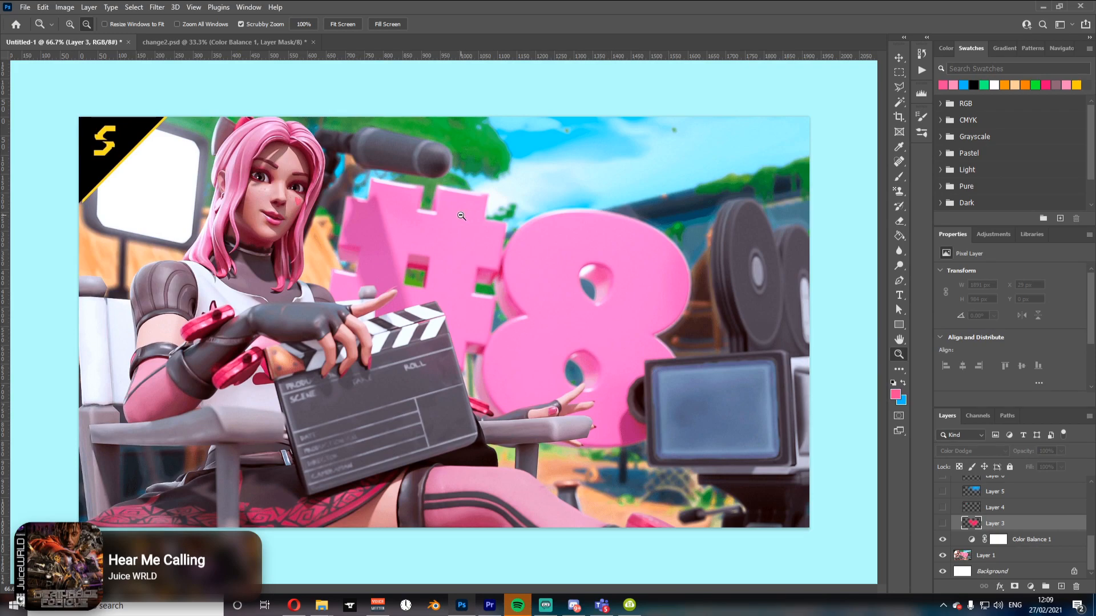
{"action": "left_click", "coordinate": [942, 523]}
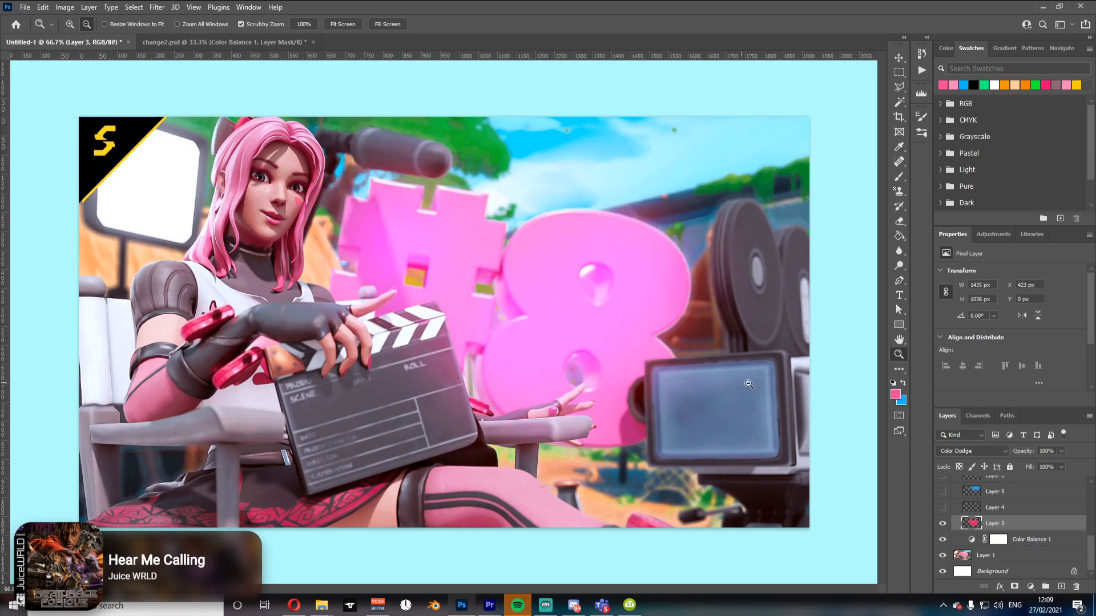
{"action": "left_click", "coordinate": [943, 523]}
{"action": "left_click", "coordinate": [943, 523]}
Step: Select Layer 4 and turn its visibility on
{"action": "left_click", "coordinate": [973, 509]}
{"action": "left_click", "coordinate": [942, 507]}
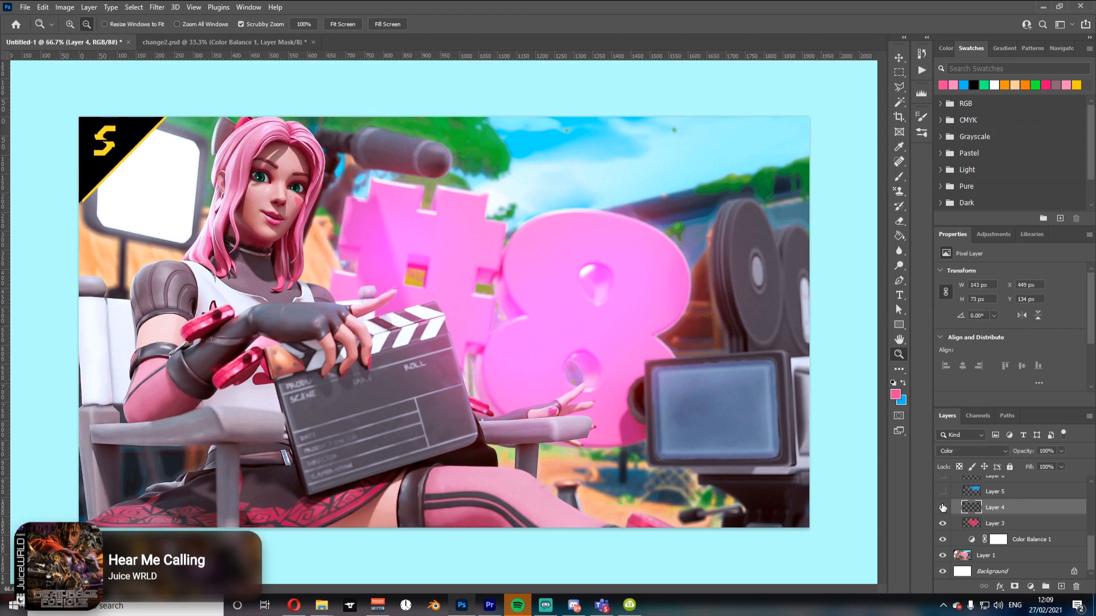
{"action": "left_click", "coordinate": [942, 508]}
{"action": "left_click", "coordinate": [278, 156]}
{"action": "key", "text": "alt"}
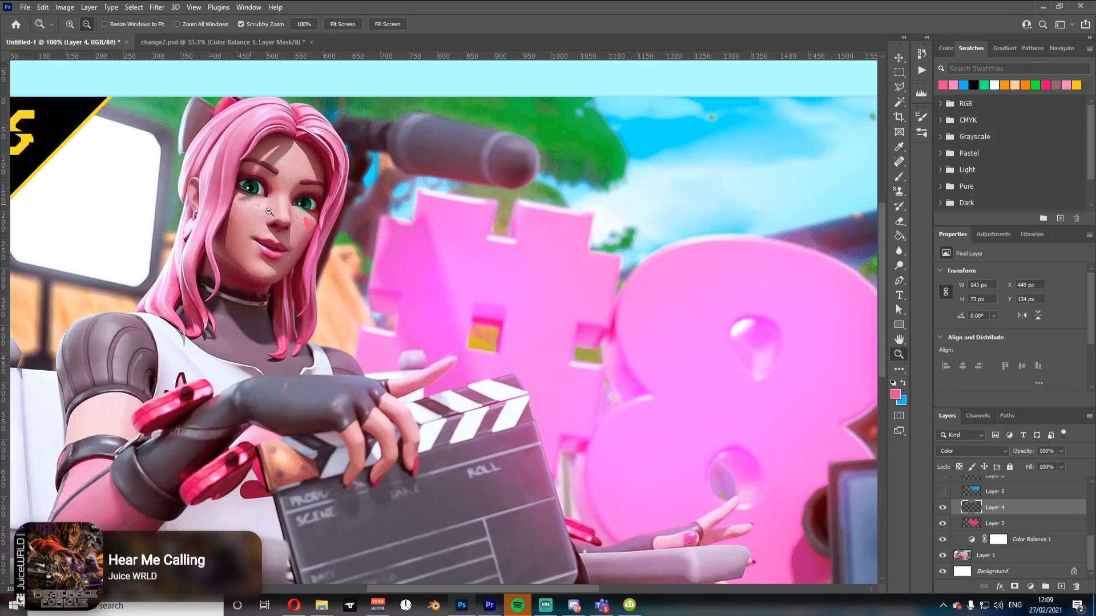
{"action": "key", "text": "ctrl+u"}
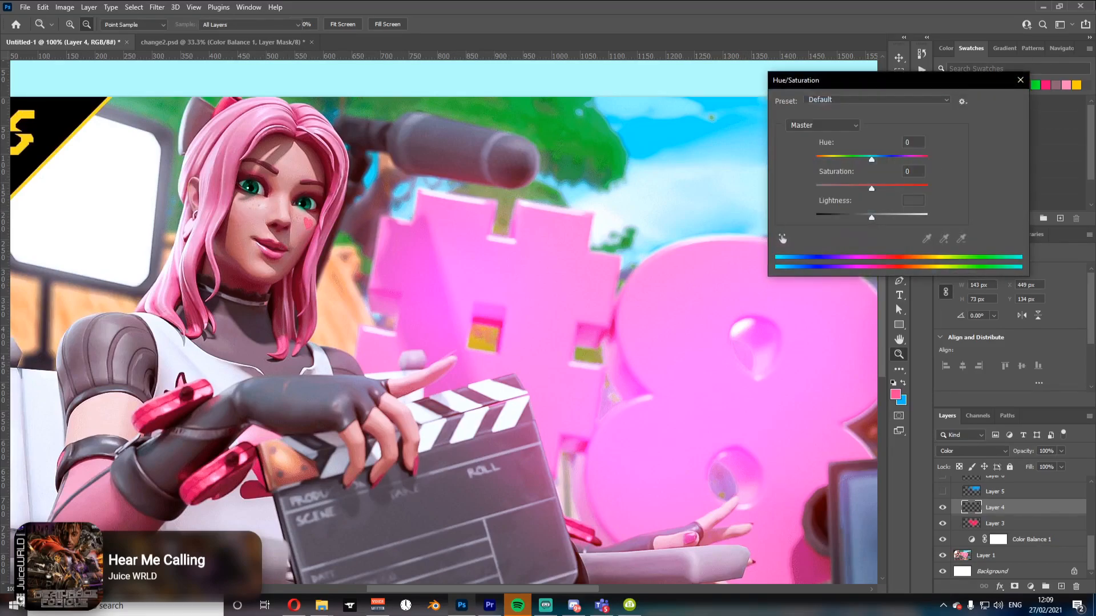
{"action": "mouse_move", "coordinate": [871, 159]}
{"action": "left_mouse_down"}
{"action": "mouse_move", "coordinate": [919, 162]}
{"action": "mouse_move", "coordinate": [873, 162]}
{"action": "left_mouse_up"}
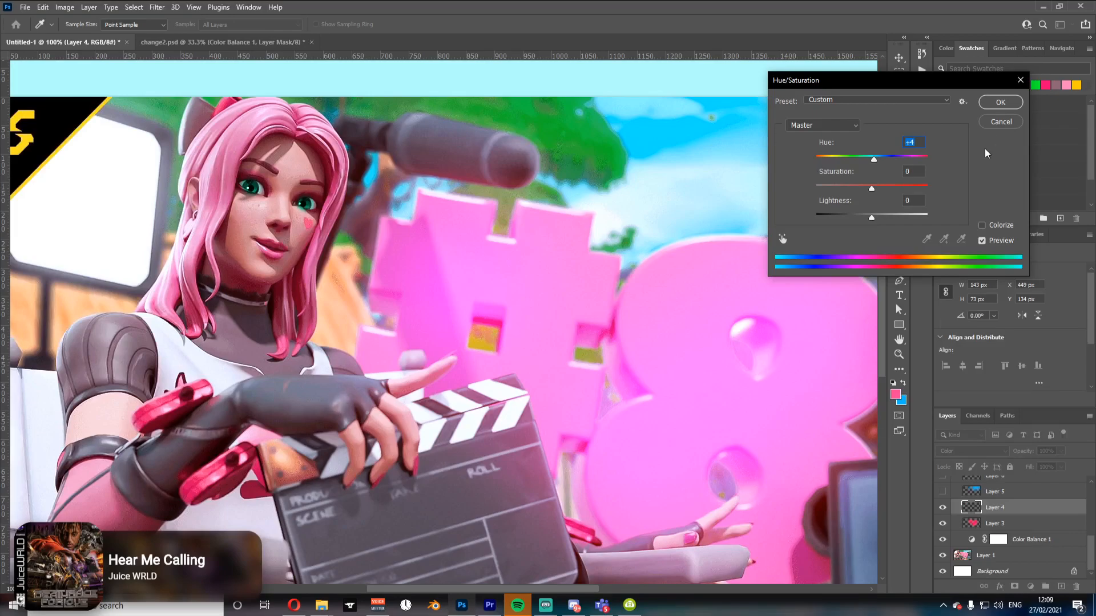
{"action": "left_click", "coordinate": [1000, 121]}
{"action": "key", "text": "z"}
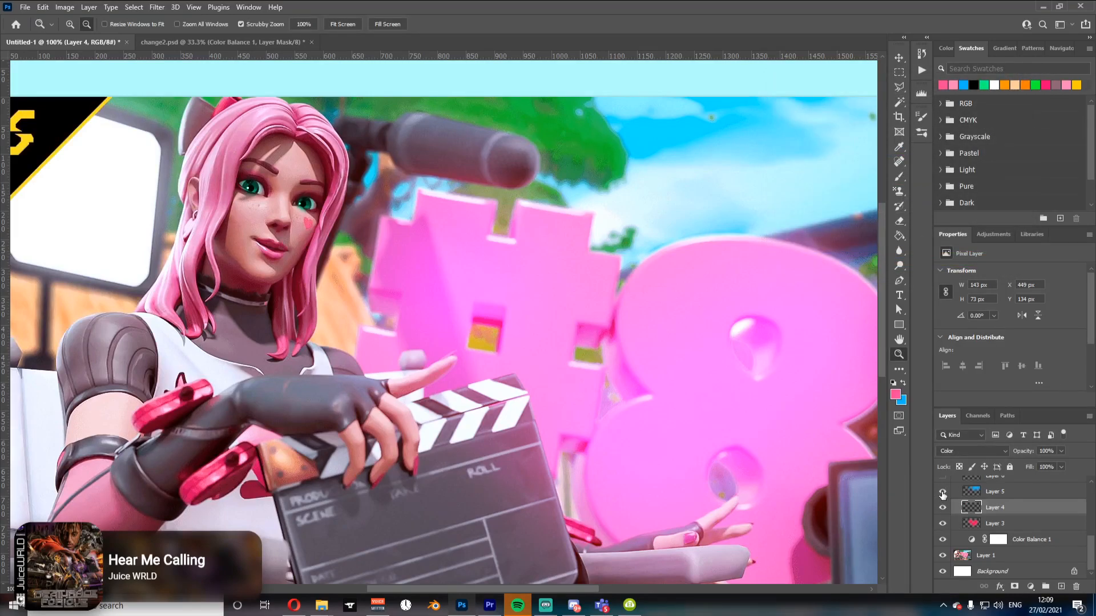
Step: Turn on Layer 5's visibility, toggling it to compare the effect
{"action": "left_click", "coordinate": [942, 491]}
{"action": "key", "text": "ctrl+minus"}
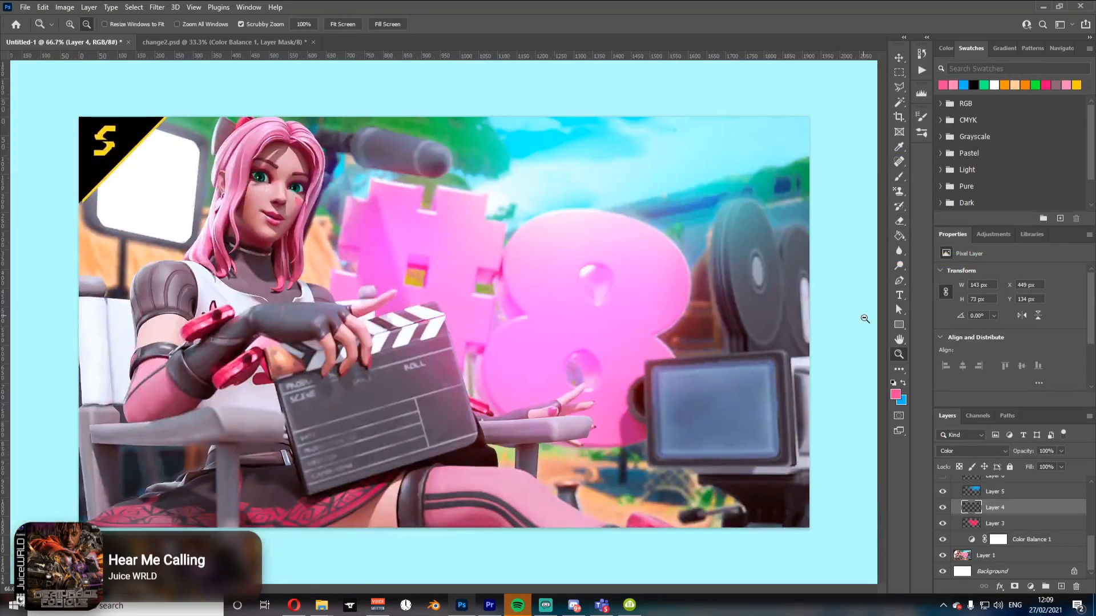
{"action": "left_click", "coordinate": [942, 491]}
{"action": "left_click", "coordinate": [942, 491]}
{"action": "scroll", "coordinate": [1092, 549], "scroll_direction": "up", "scroll_amount": 3}
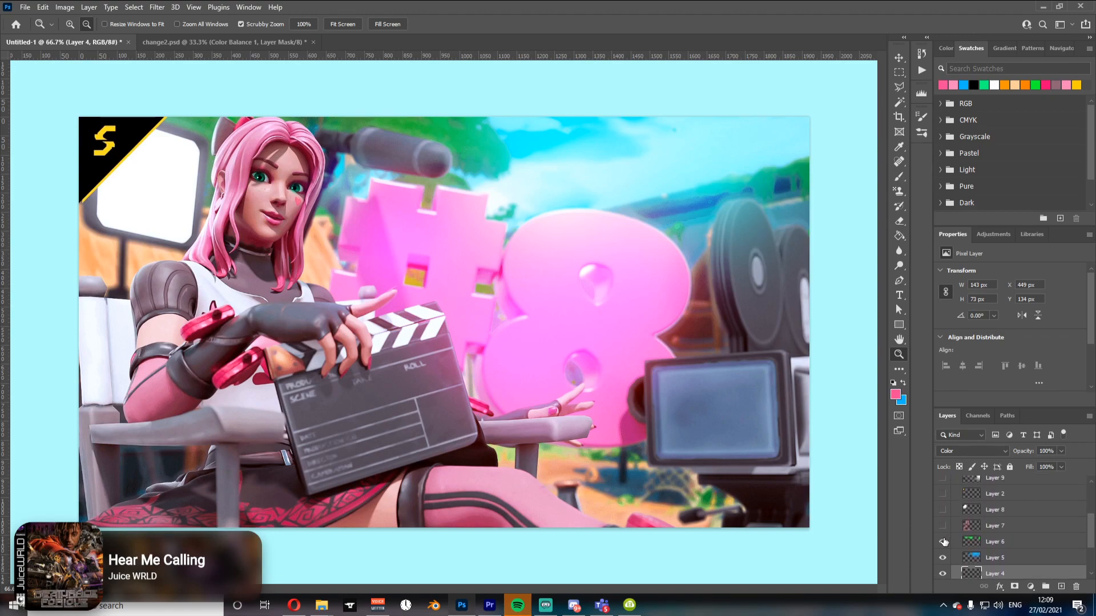
Step: Turn on the visibility of Layer 6 and Layer 7
{"action": "left_click", "coordinate": [943, 541]}
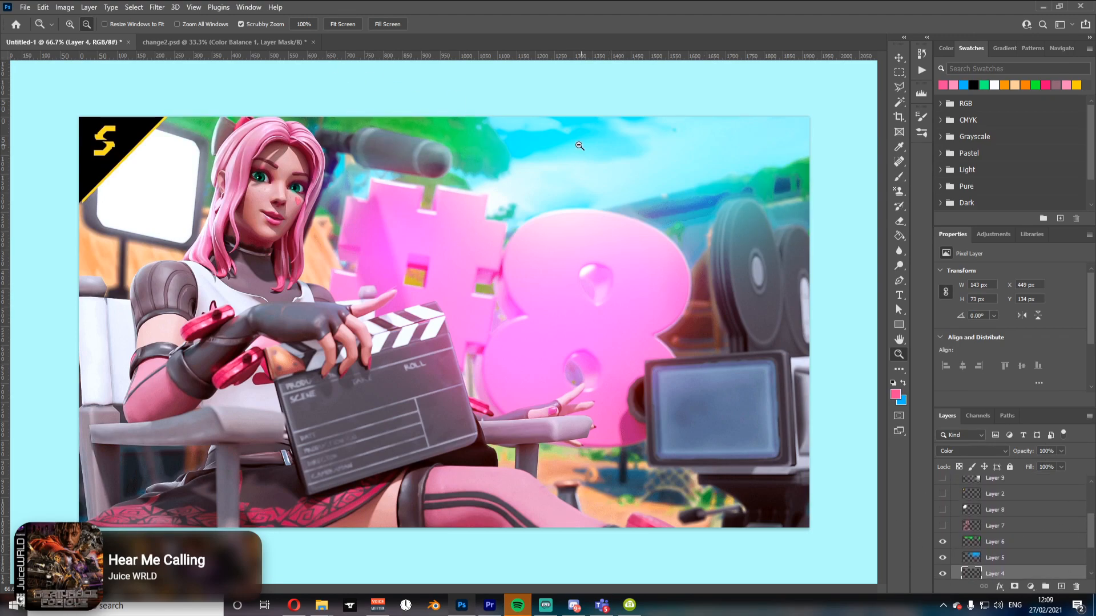
{"action": "left_click", "coordinate": [1013, 557]}
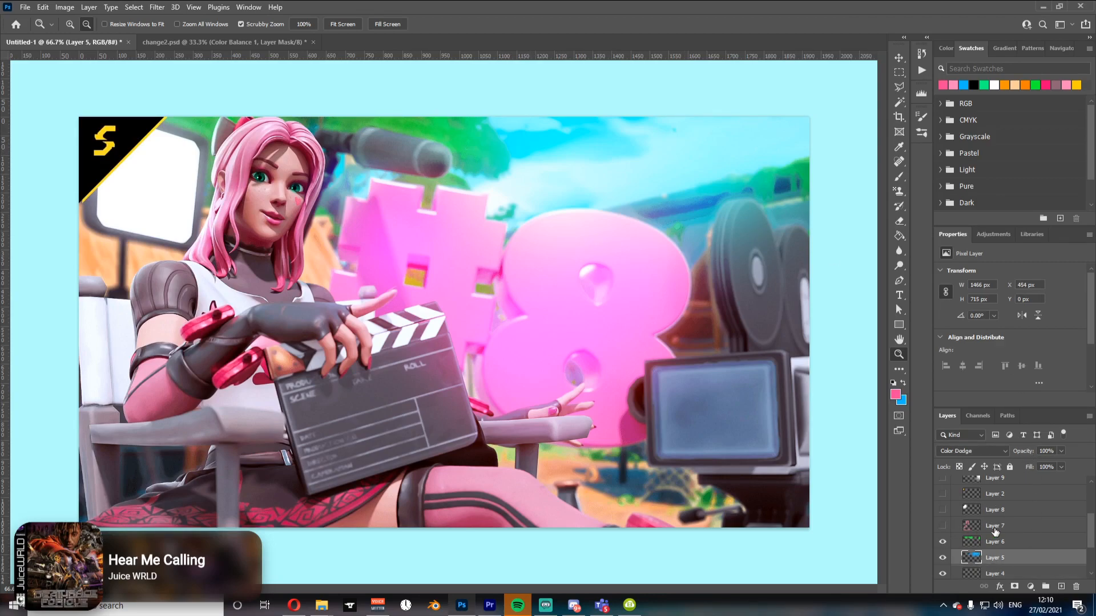
{"action": "left_click", "coordinate": [971, 525]}
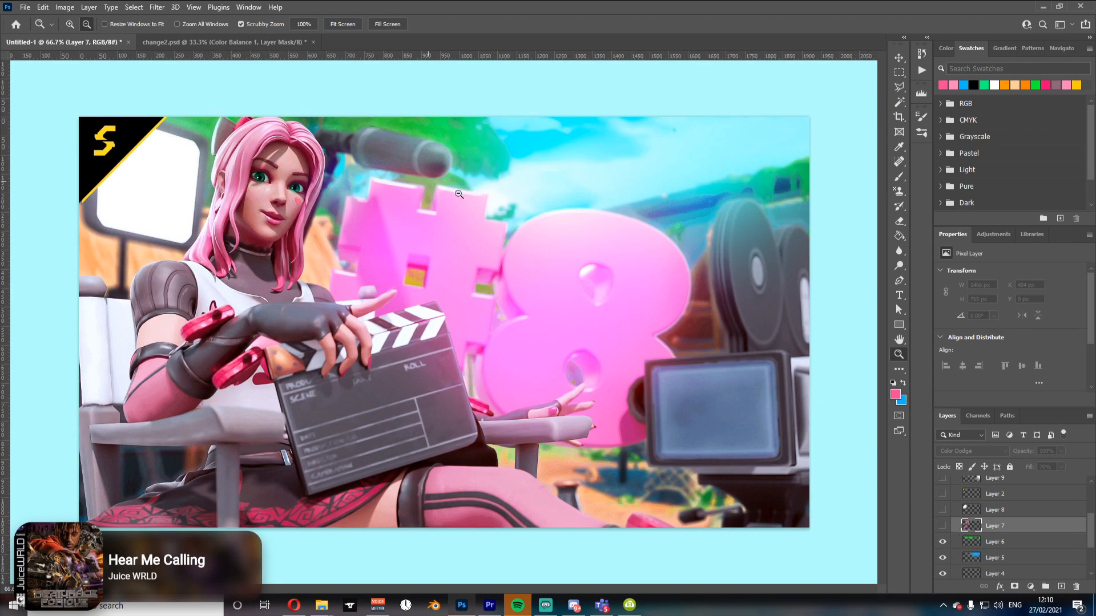
{"action": "left_click", "coordinate": [942, 526]}
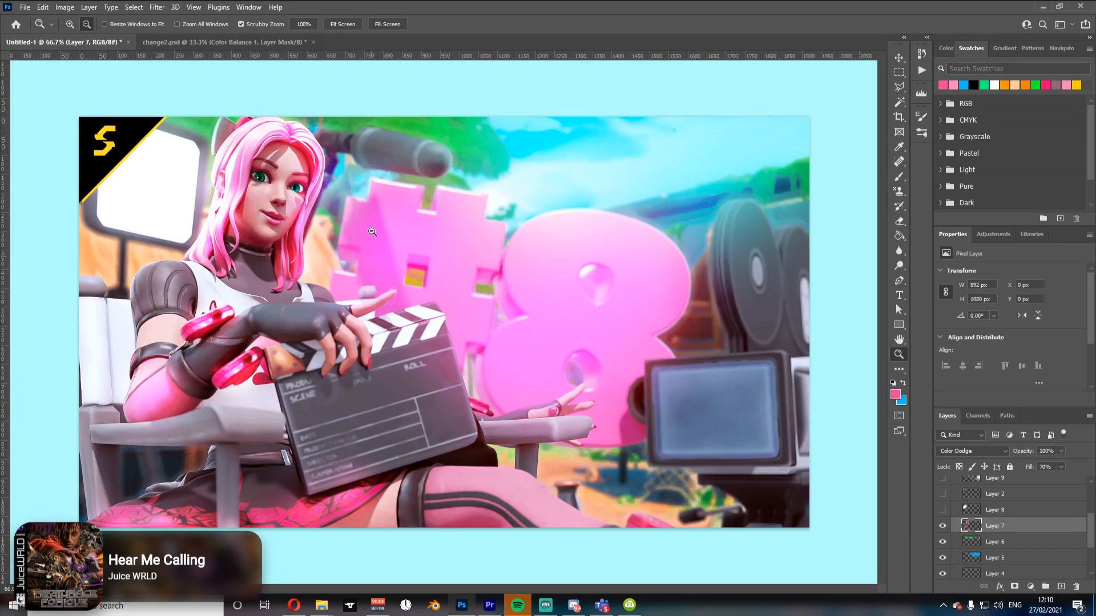
Step: Show Layer 8 and set its fill to 35%, toggling it to compare
{"action": "left_click", "coordinate": [943, 510]}
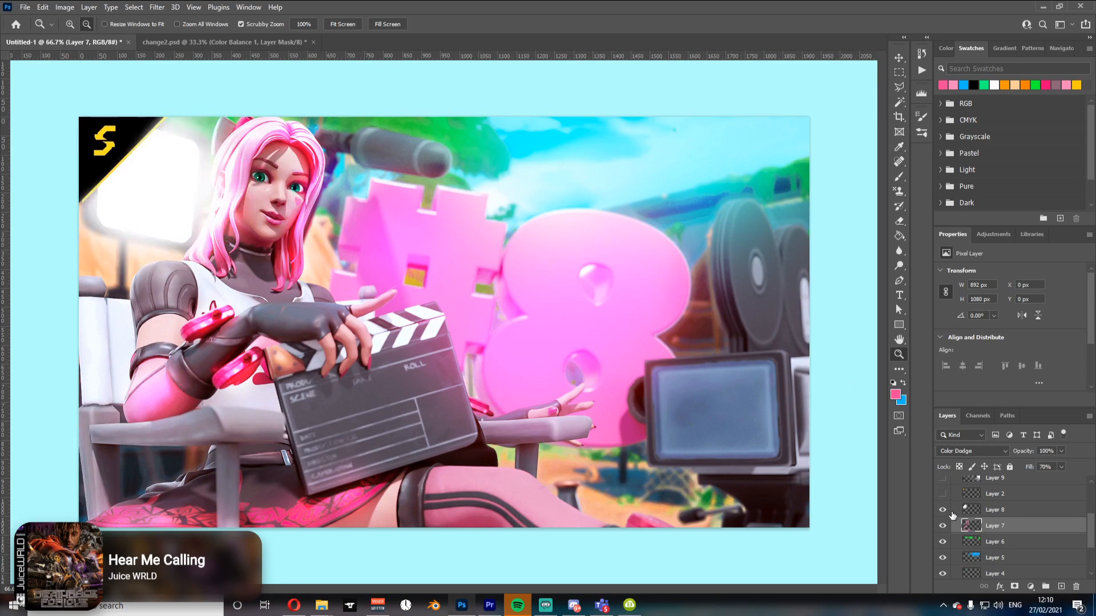
{"action": "left_click", "coordinate": [996, 511]}
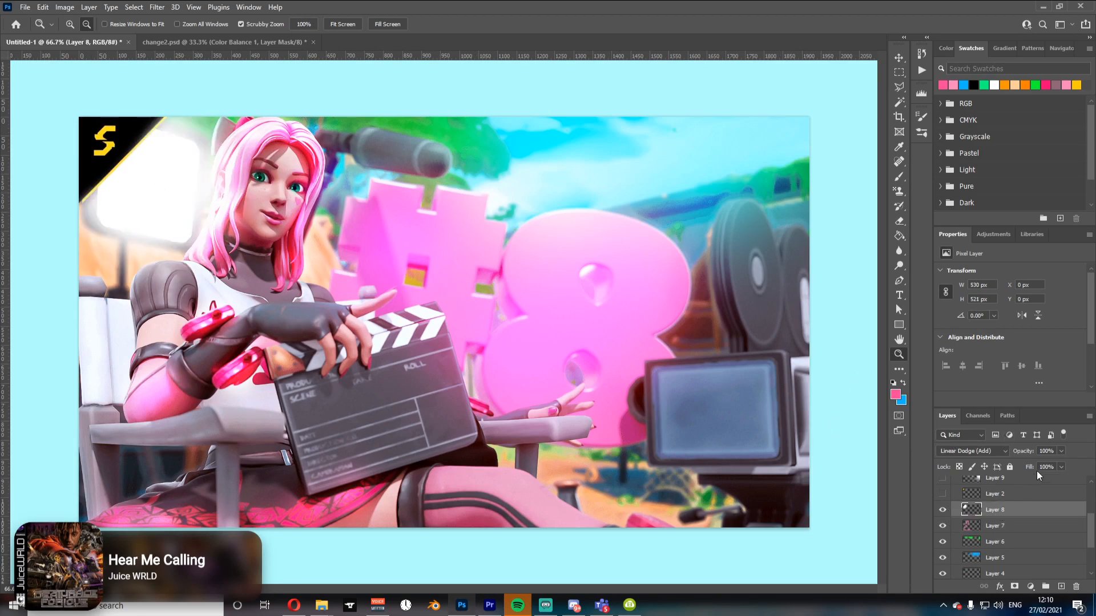
{"action": "left_click_drag", "start_coordinate": [1029, 467], "coordinate": [1014, 466]}
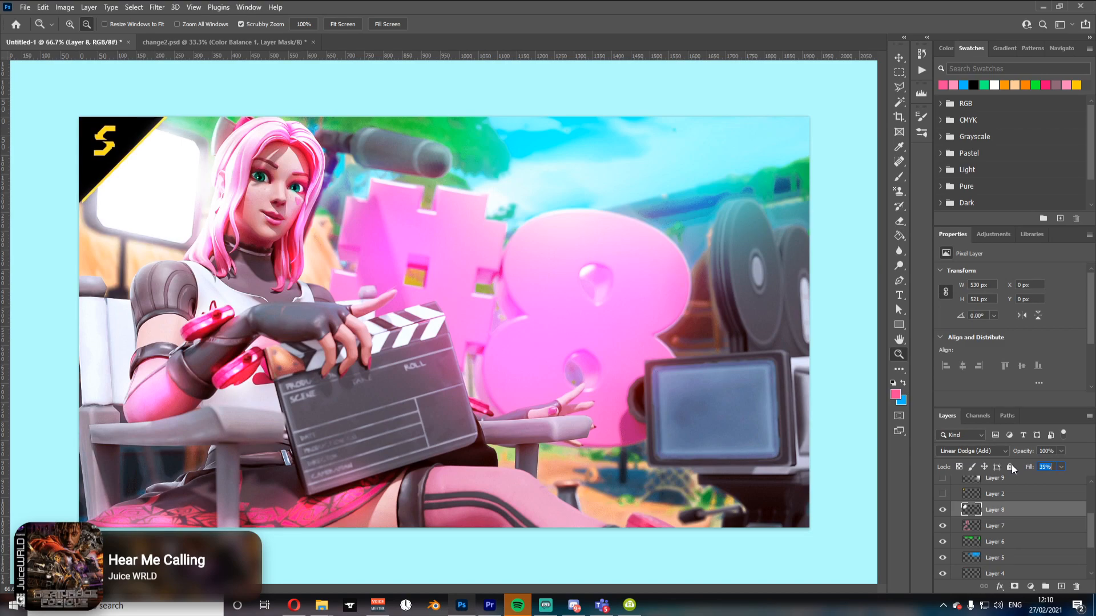
{"action": "left_click", "coordinate": [943, 512]}
{"action": "left_click", "coordinate": [943, 512]}
{"action": "left_click", "coordinate": [943, 511]}
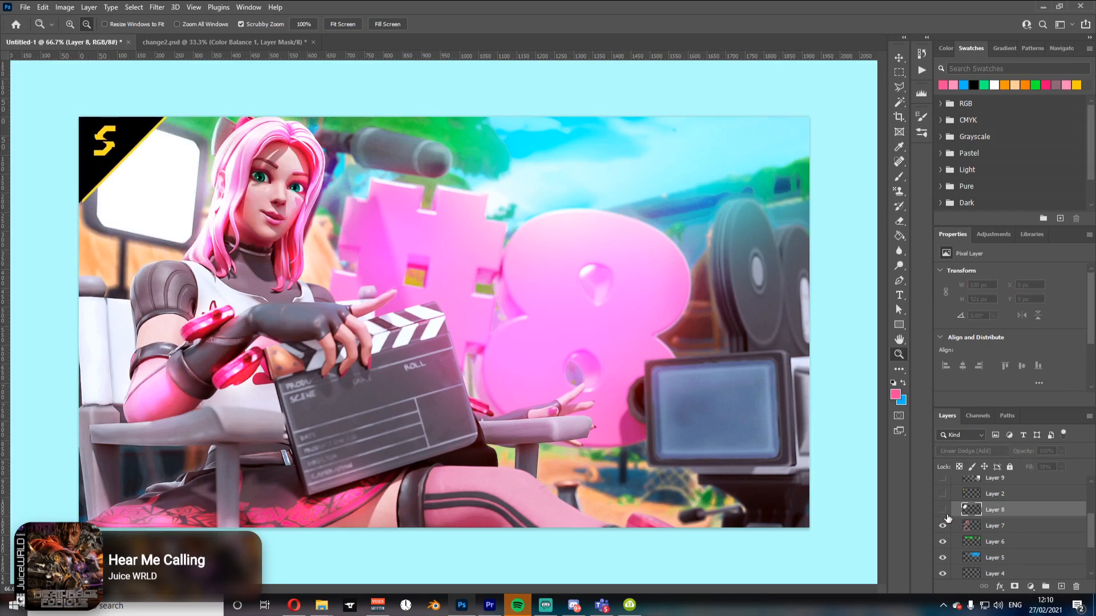
{"action": "left_click", "coordinate": [943, 511]}
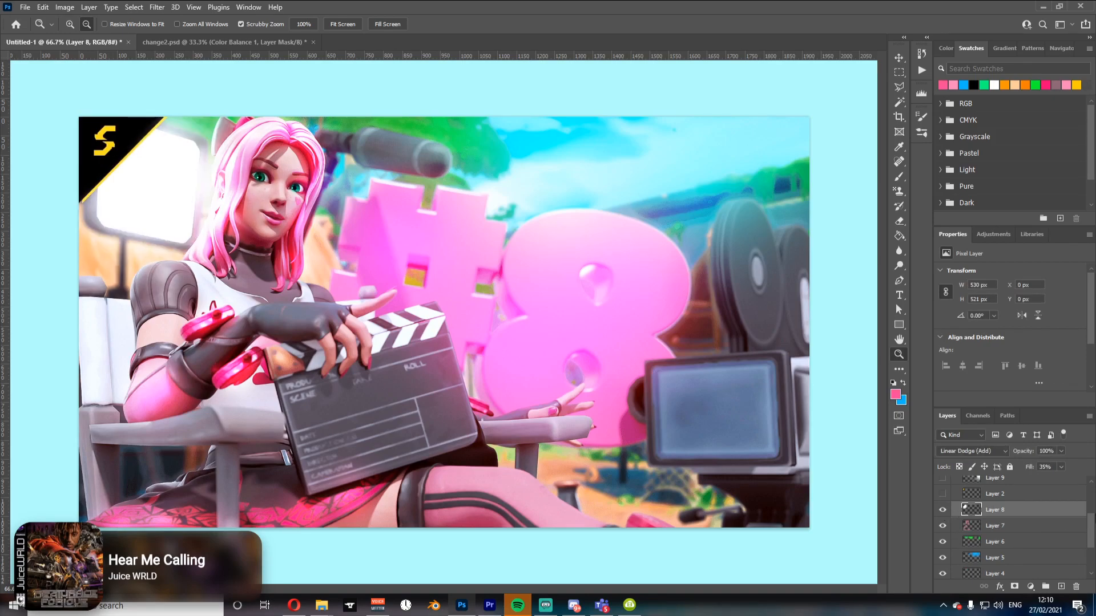
Step: Turn on the visibility of Layer 2 and Layer 9, toggling Layer 9 to compare
{"action": "scroll", "coordinate": [1092, 545], "scroll_direction": "up", "scroll_amount": 2}
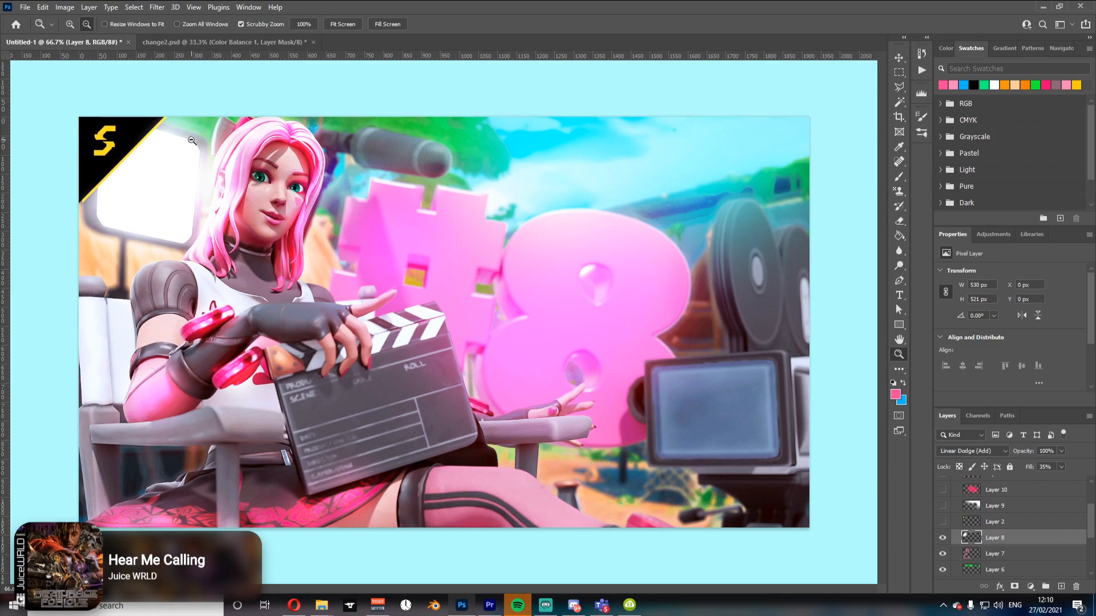
{"action": "left_click", "coordinate": [942, 522]}
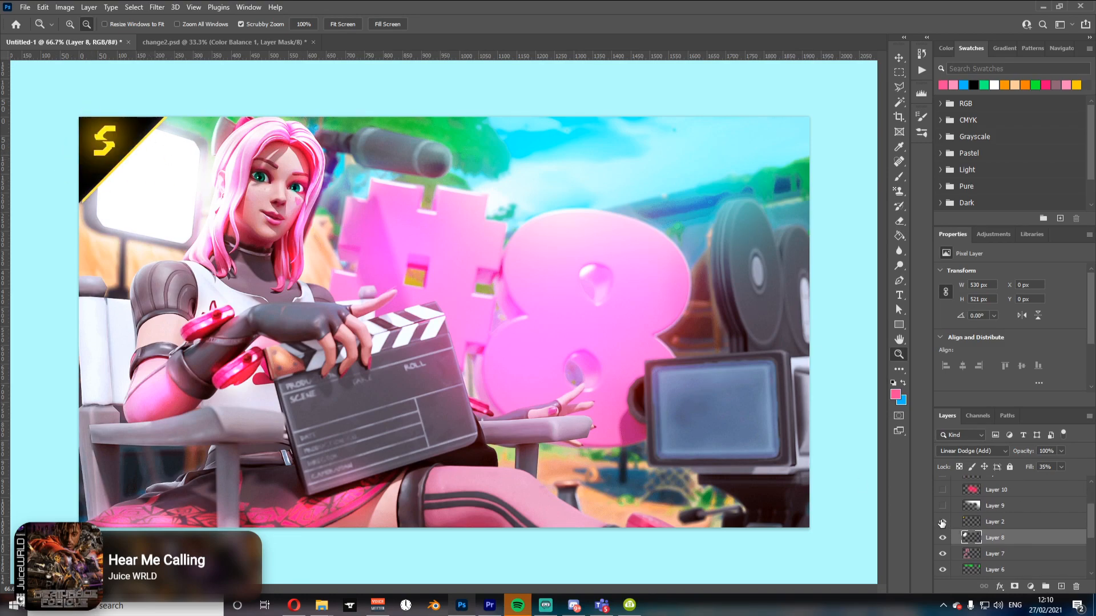
{"action": "scroll", "coordinate": [1092, 519], "scroll_direction": "up", "scroll_amount": 1}
{"action": "scroll", "coordinate": [1091, 519], "scroll_direction": "up", "scroll_amount": 3}
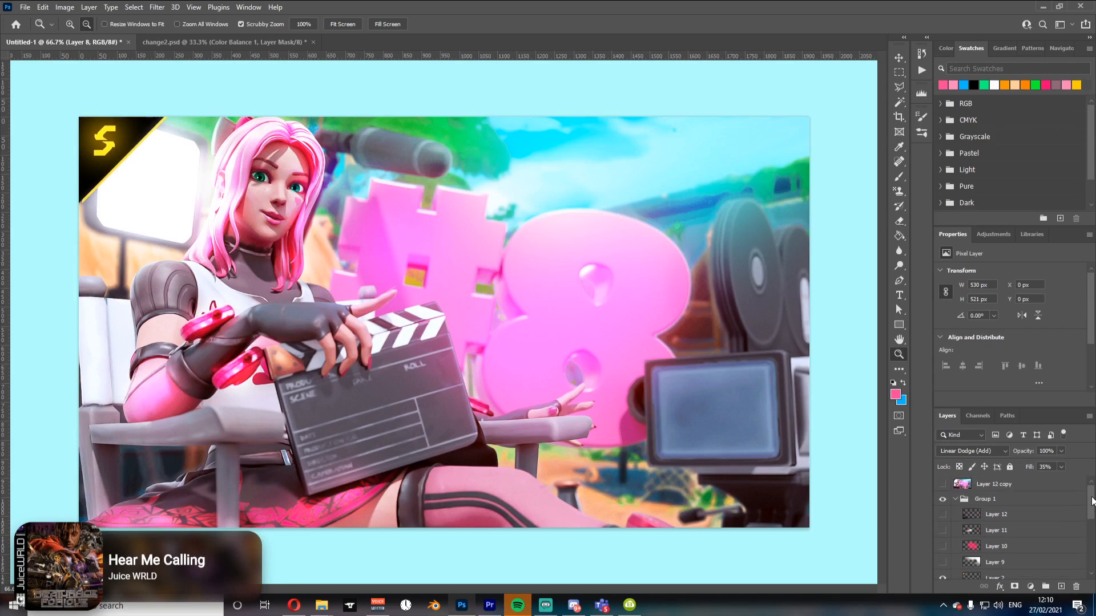
{"action": "left_click", "coordinate": [943, 563]}
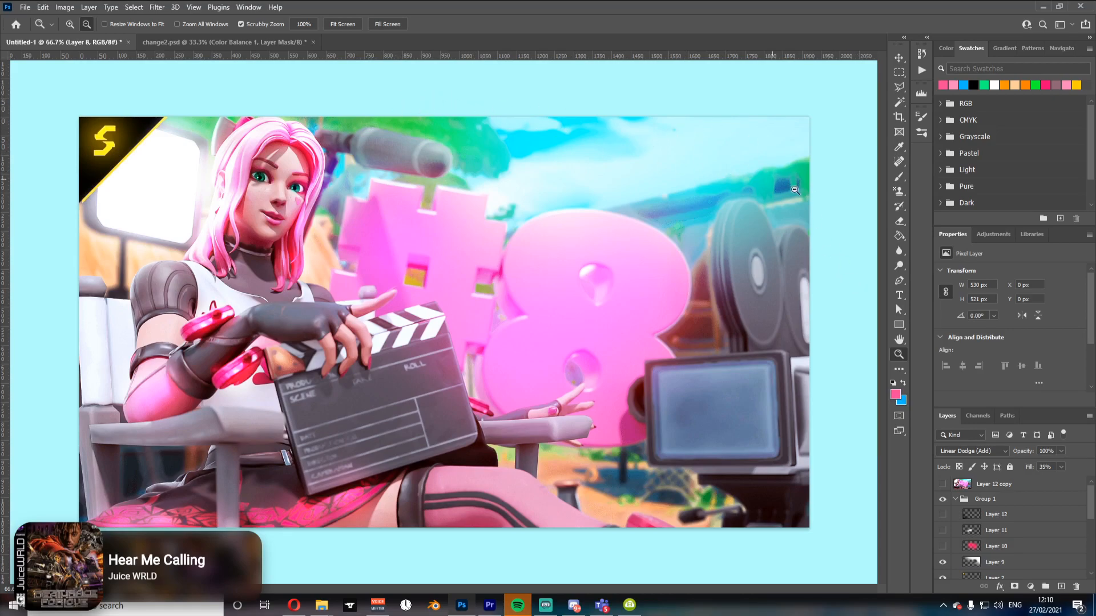
{"action": "left_click", "coordinate": [942, 563]}
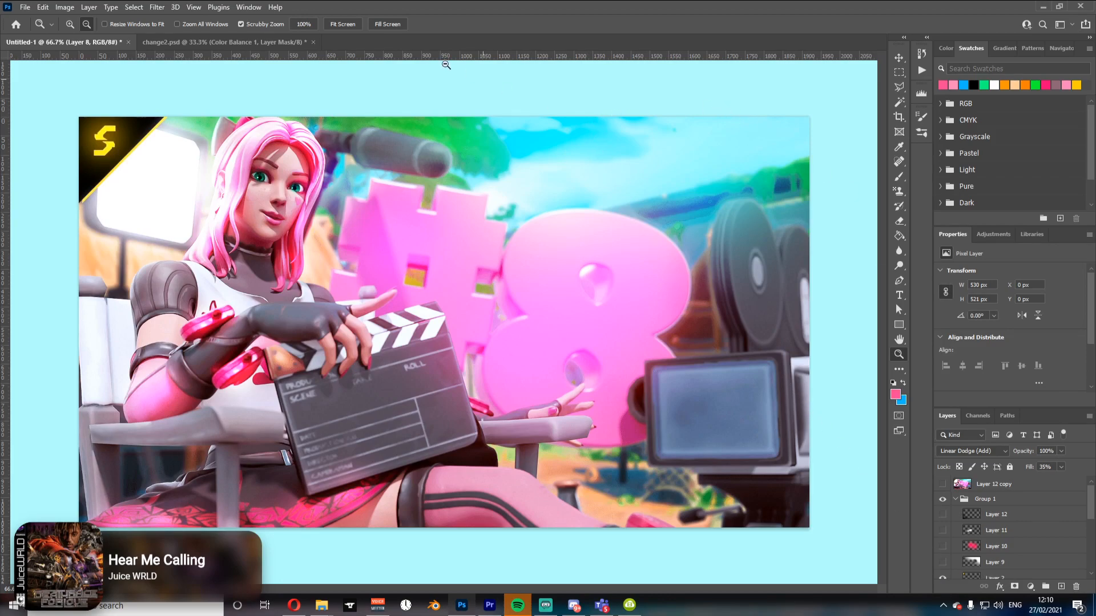
{"action": "left_click", "coordinate": [942, 562]}
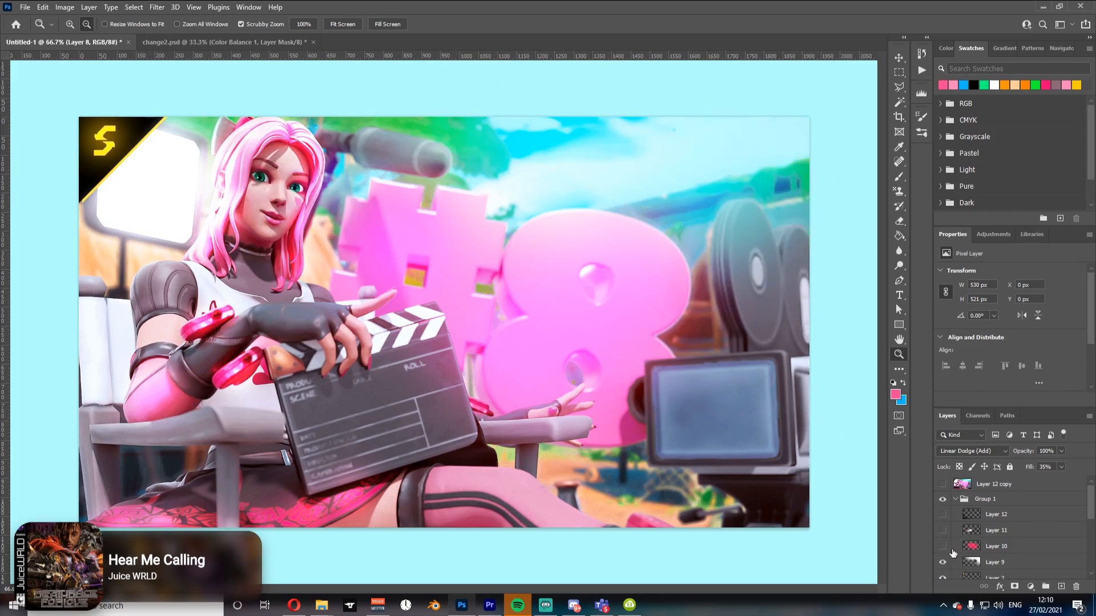
Step: Select Layer 10 inside Group 1 and turn its visibility on
{"action": "left_click", "coordinate": [981, 546]}
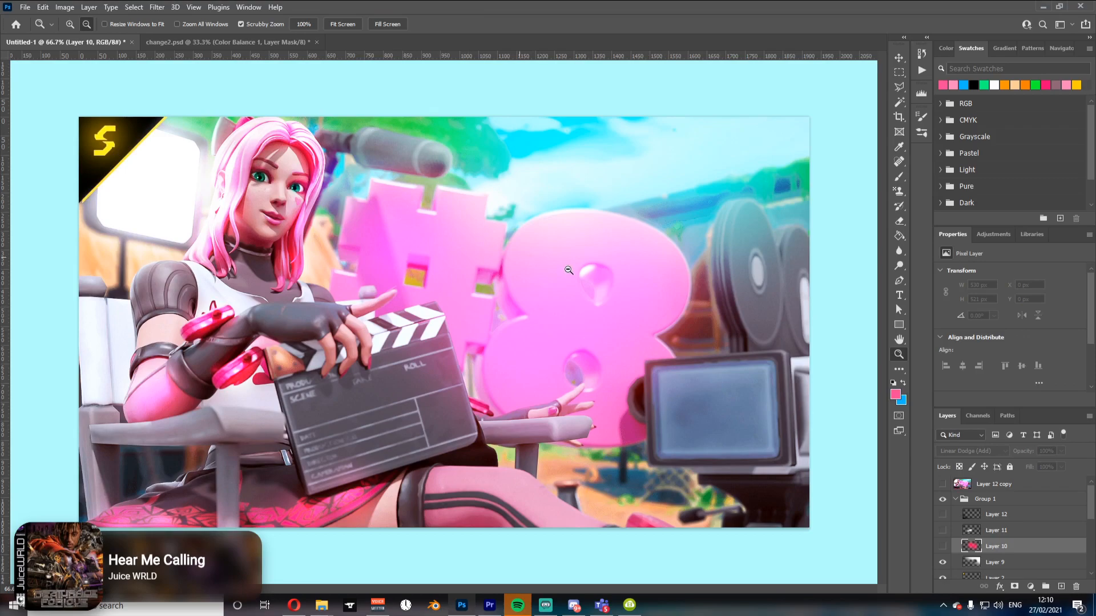
{"action": "left_click", "coordinate": [530, 297]}
{"action": "left_click", "coordinate": [528, 308]}
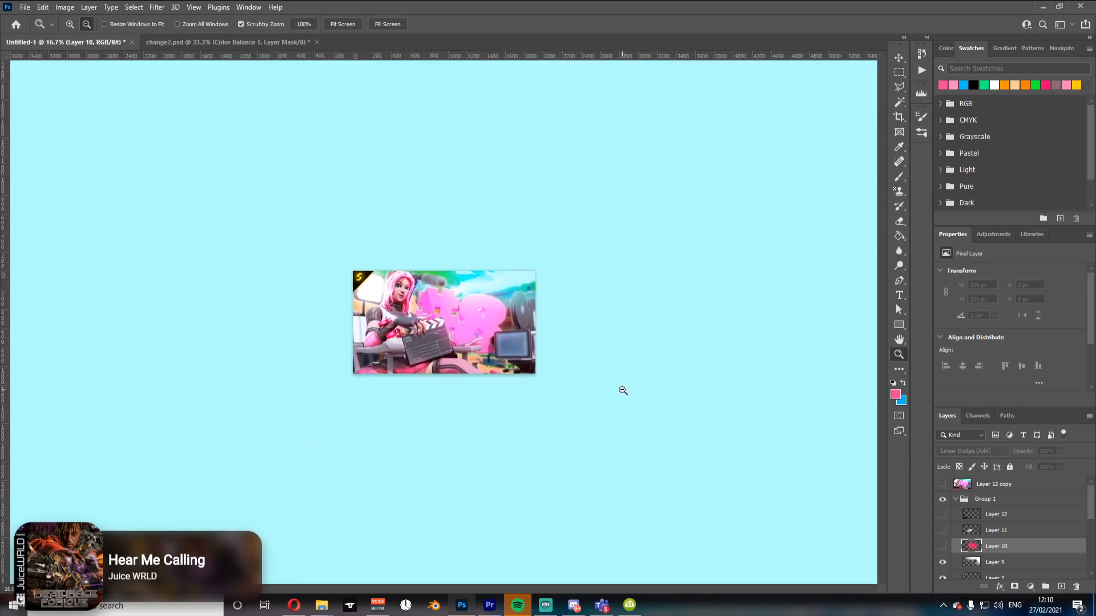
{"action": "left_click", "coordinate": [943, 548]}
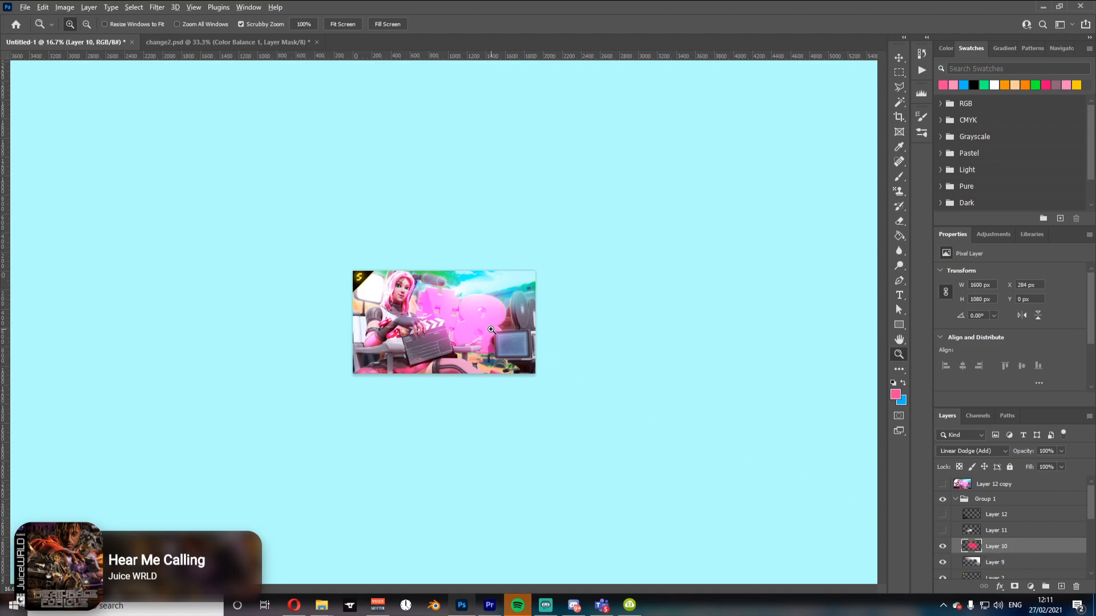
{"action": "key", "text": "ctrl+plus"}
{"action": "key", "text": "ctrl+plus"}
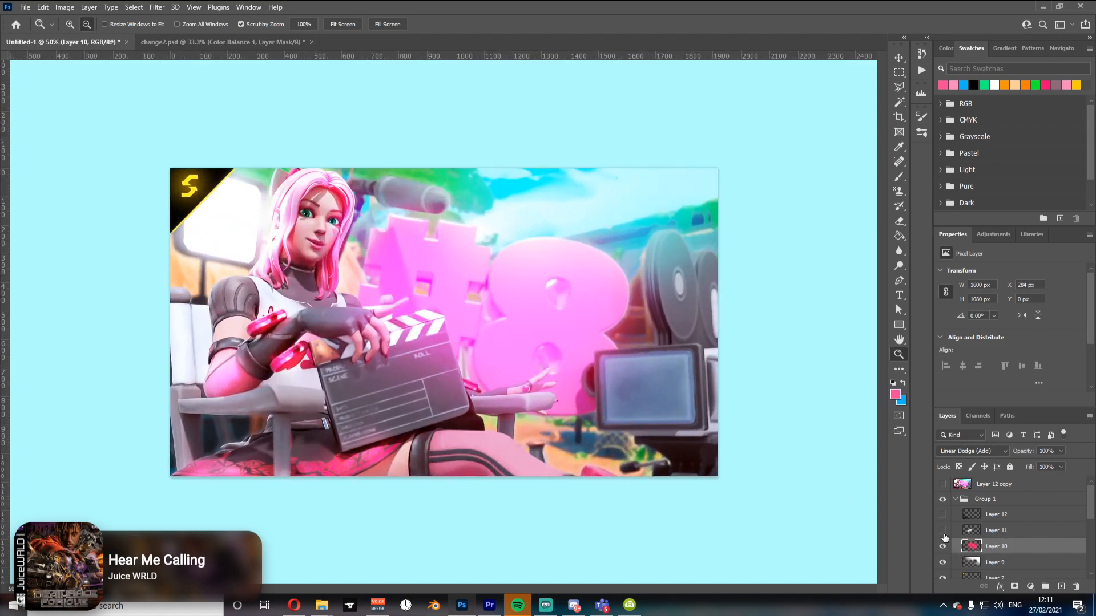
Step: Turn on the visibility of Layer 11 and Layer 12 in Group 1
{"action": "left_click", "coordinate": [943, 530]}
{"action": "left_click", "coordinate": [943, 531]}
{"action": "left_click", "coordinate": [942, 531]}
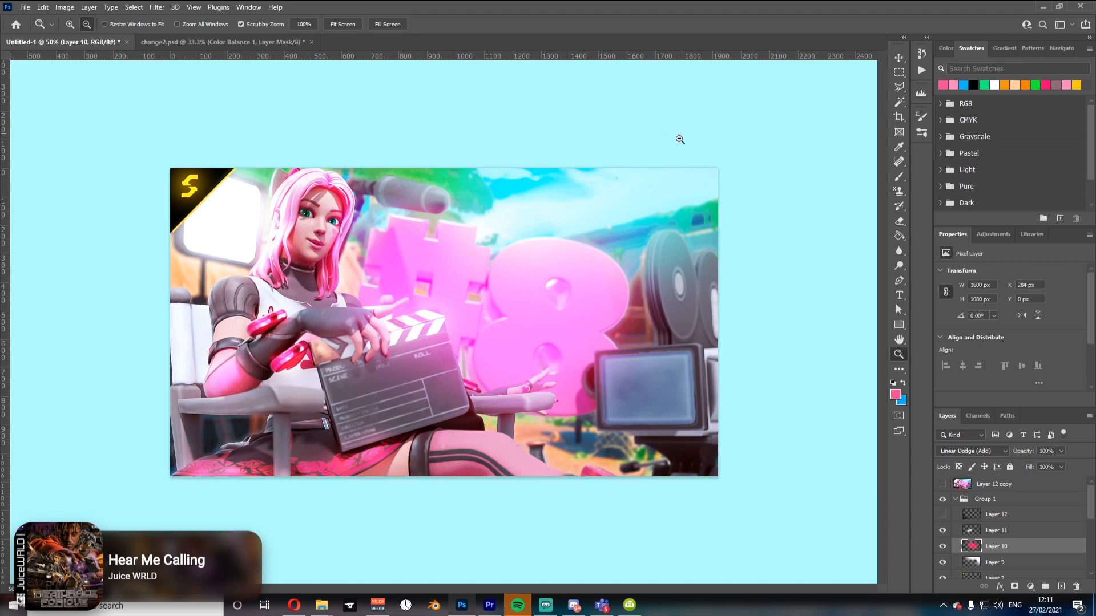
{"action": "left_click", "coordinate": [942, 516]}
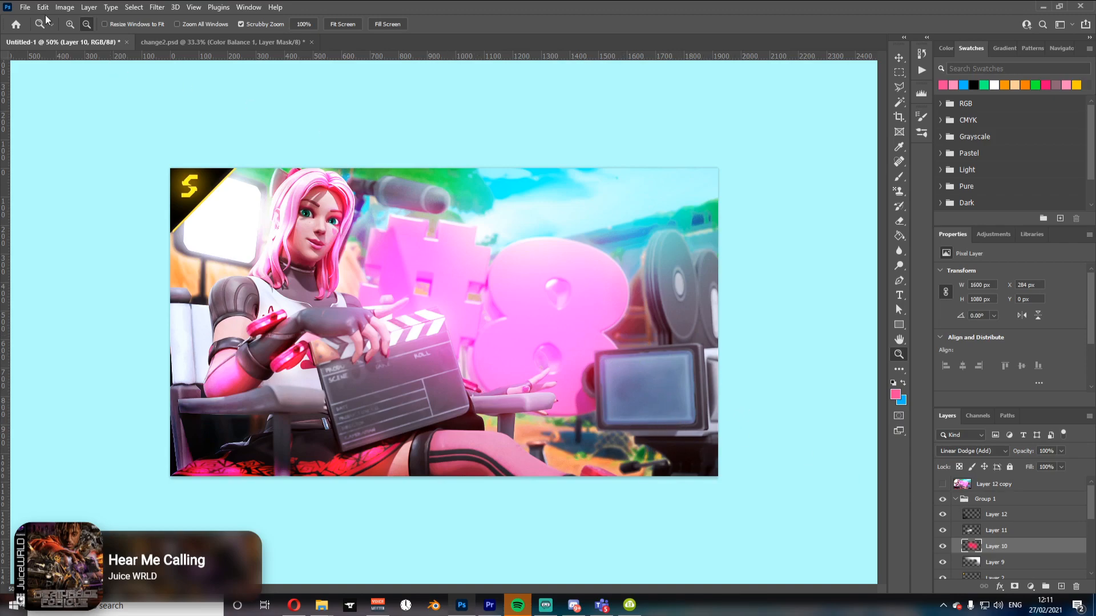
Step: Open the recent file Thooly Season 5 Screenshot Pack.psd
{"action": "left_click", "coordinate": [25, 6]}
{"action": "mouse_move", "coordinate": [86, 74]}
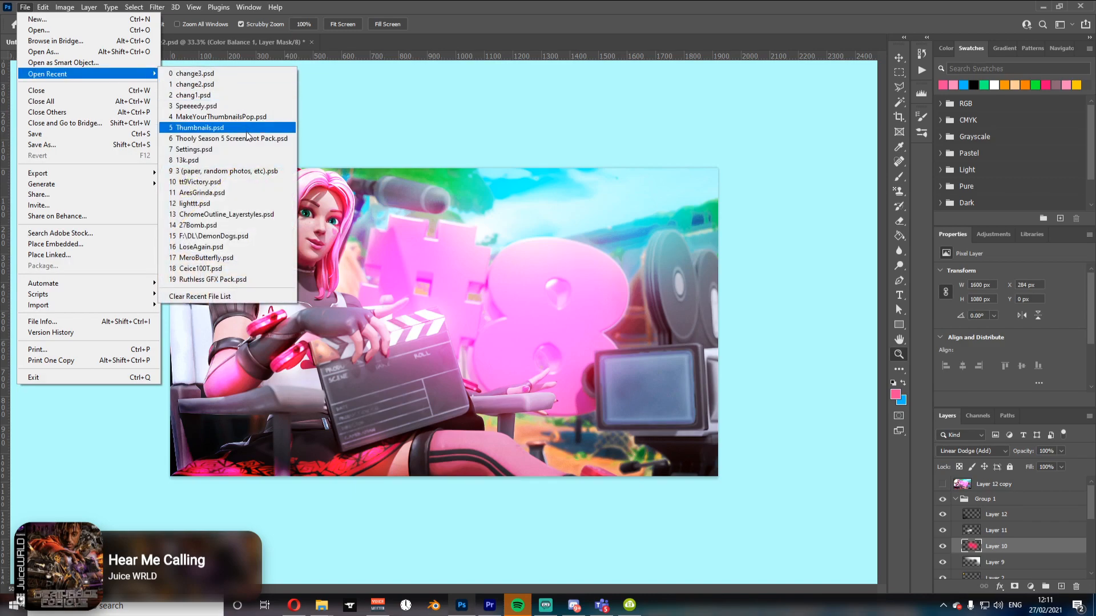
{"action": "left_click", "coordinate": [228, 138]}
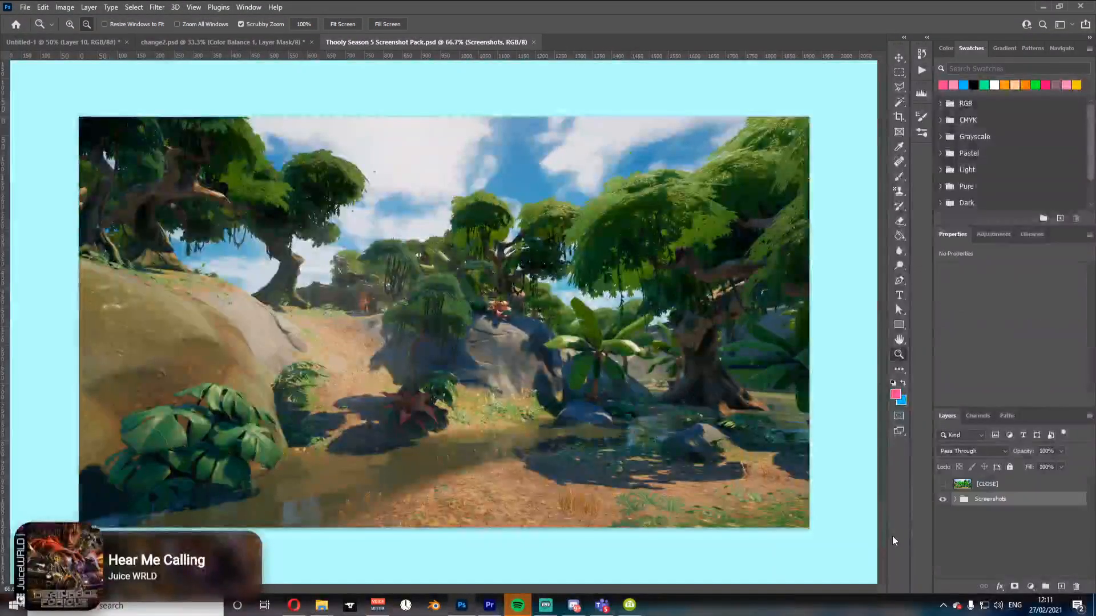
Step: Expand the Screenshots group, hide screenshots 1 and 2, and select screenshot 3
{"action": "left_click", "coordinate": [955, 499]}
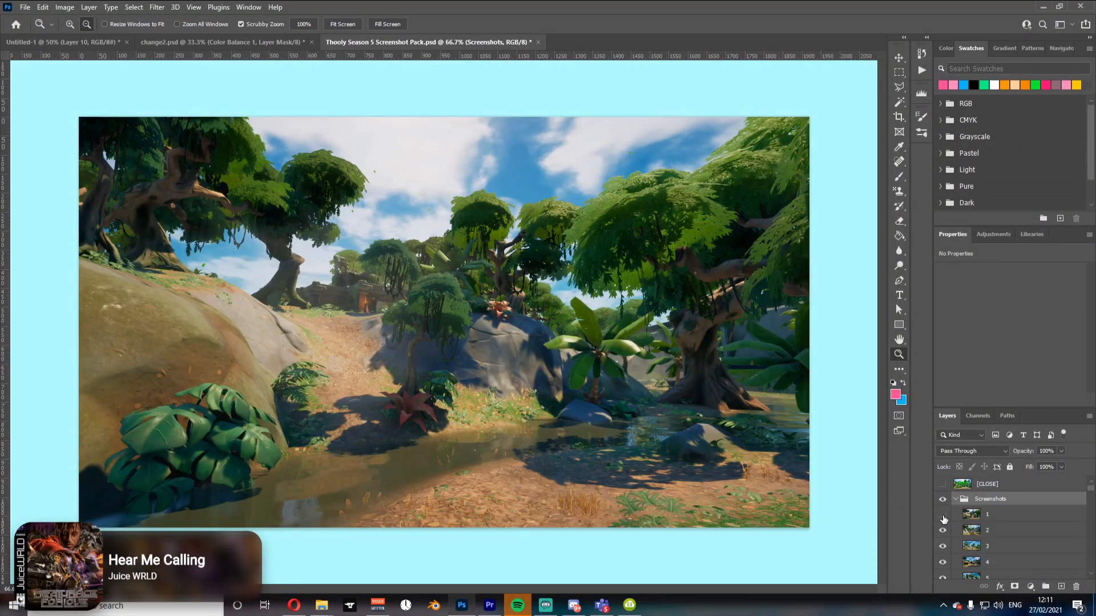
{"action": "left_click", "coordinate": [942, 515]}
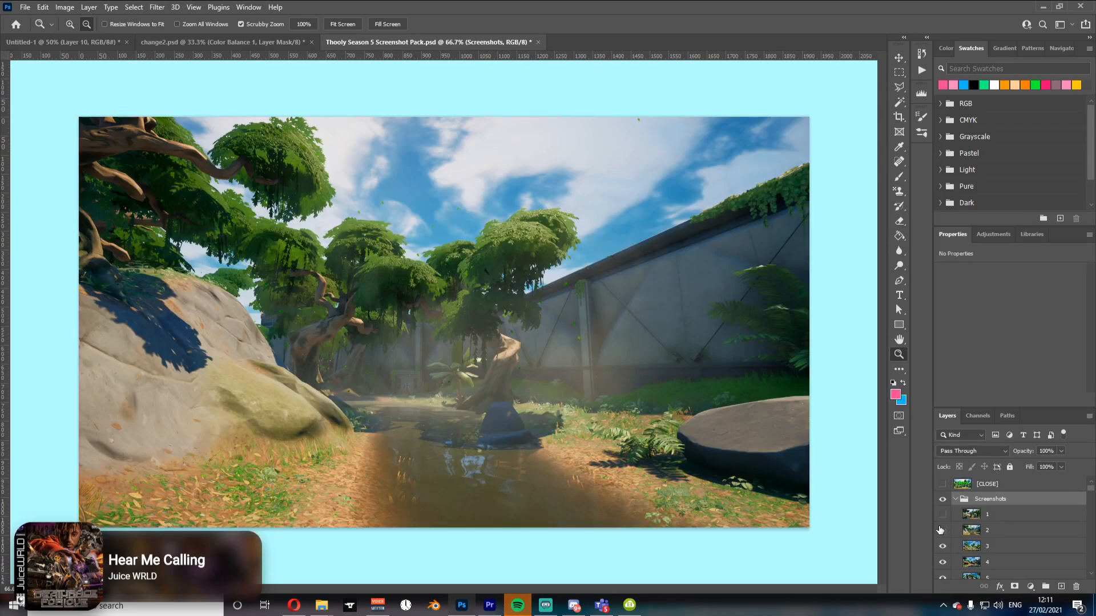
{"action": "left_click", "coordinate": [942, 530]}
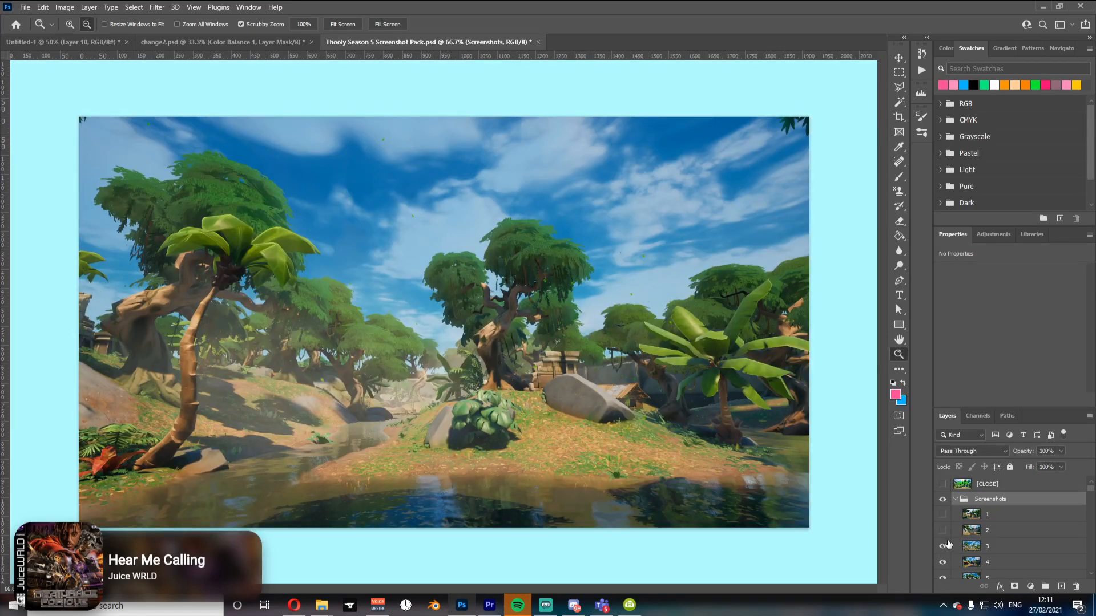
{"action": "left_click", "coordinate": [1008, 552]}
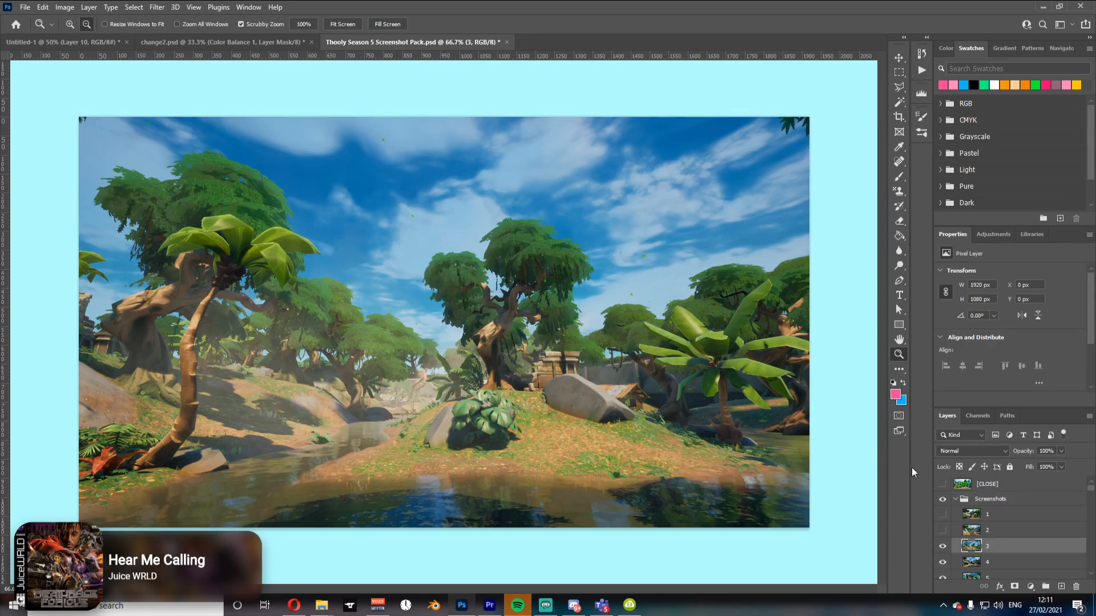
Step: Paste screenshot 3 into the thumbnail above Layer 12, scaling and rotating it about -2.5° over the monitor's screen
{"action": "left_click", "coordinate": [198, 42]}
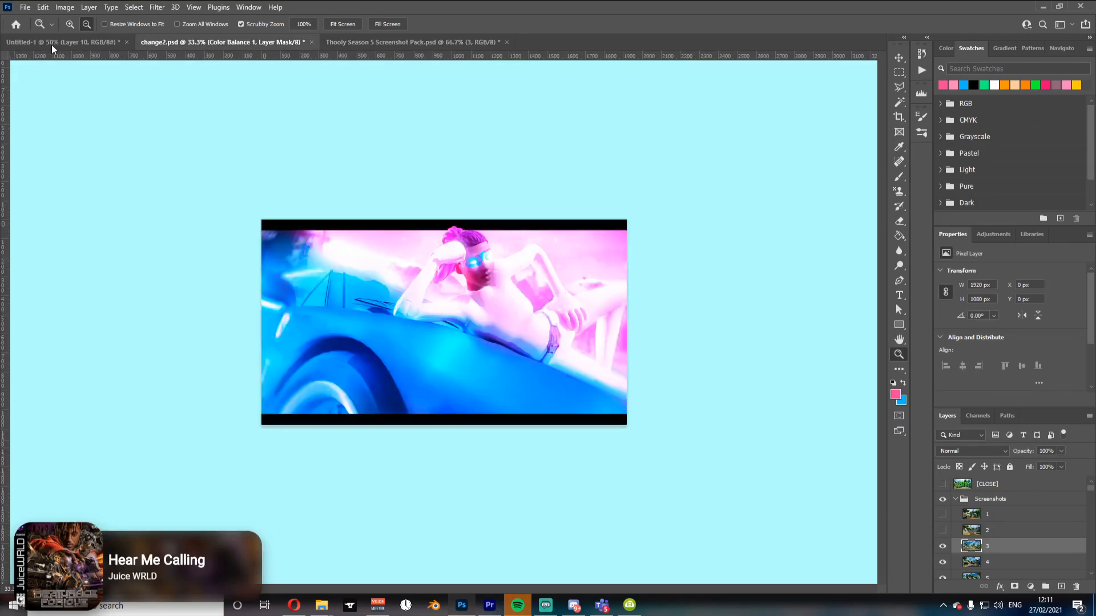
{"action": "left_click", "coordinate": [57, 42]}
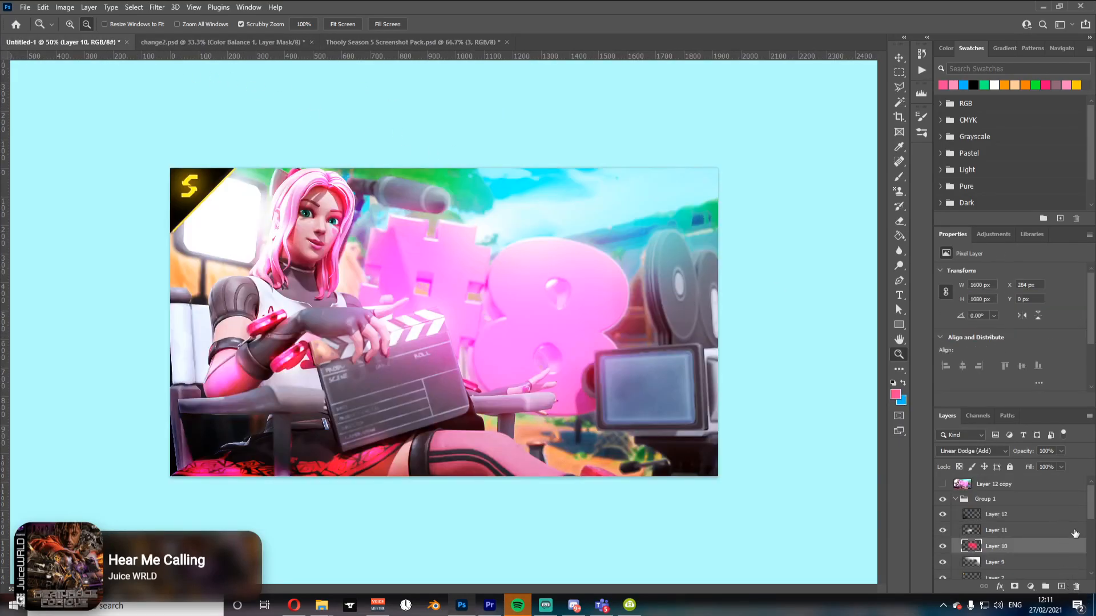
{"action": "left_click", "coordinate": [1005, 514]}
{"action": "scroll", "coordinate": [1005, 502], "scroll_direction": "down", "scroll_amount": 2}
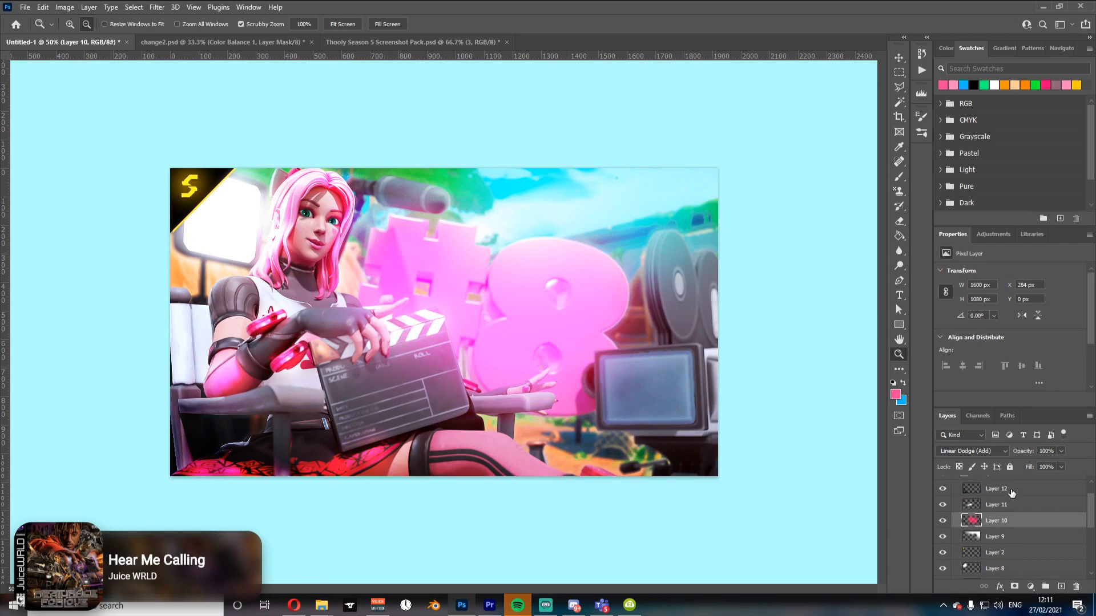
{"action": "key", "text": "ctrl+v"}
{"action": "key", "text": "ctrl+t"}
{"action": "left_click_drag", "start_coordinate": [444, 168], "coordinate": [445, 372]}
{"action": "left_click_drag", "start_coordinate": [485, 422], "coordinate": [664, 385]}
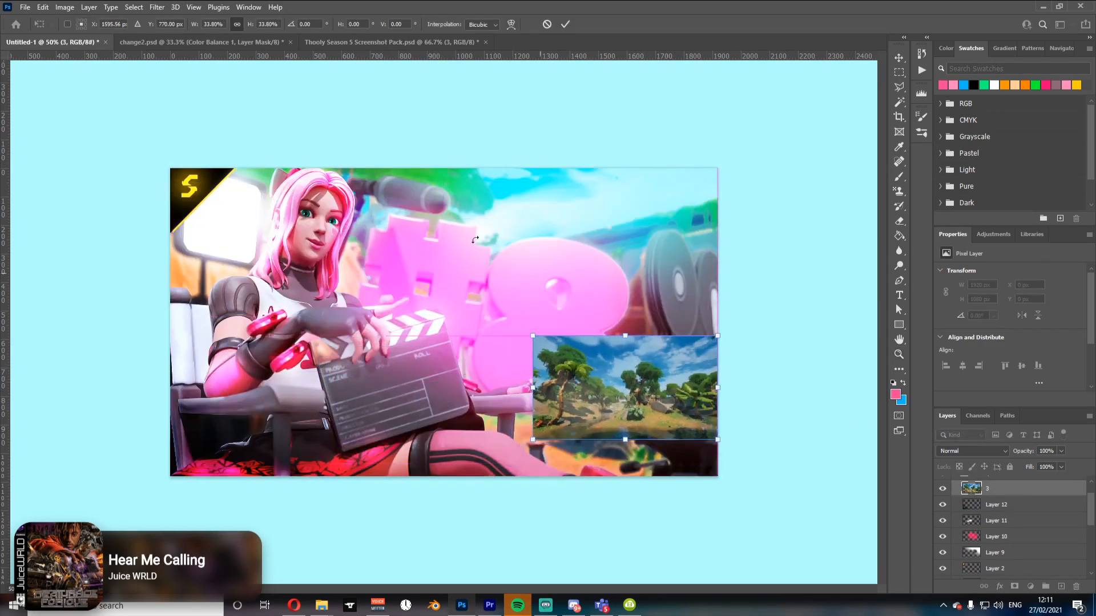
{"action": "left_click_drag", "start_coordinate": [741, 388], "coordinate": [744, 377]}
{"action": "left_click_drag", "start_coordinate": [657, 383], "coordinate": [688, 392]}
{"action": "left_click_drag", "start_coordinate": [802, 387], "coordinate": [807, 397]}
{"action": "key", "text": "Return"}
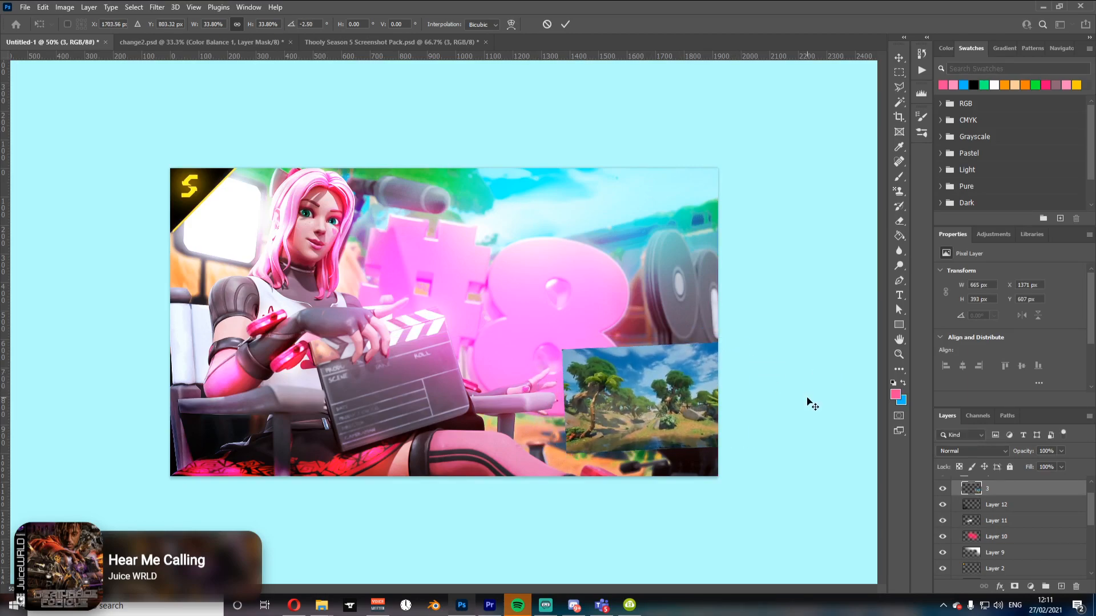
Step: Desaturate the pasted screenshot with Hue/Saturation at -100 saturation and set its blend mode to Overlay
{"action": "key", "text": "ctrl+u"}
{"action": "left_click_drag", "start_coordinate": [871, 188], "coordinate": [813, 188]}
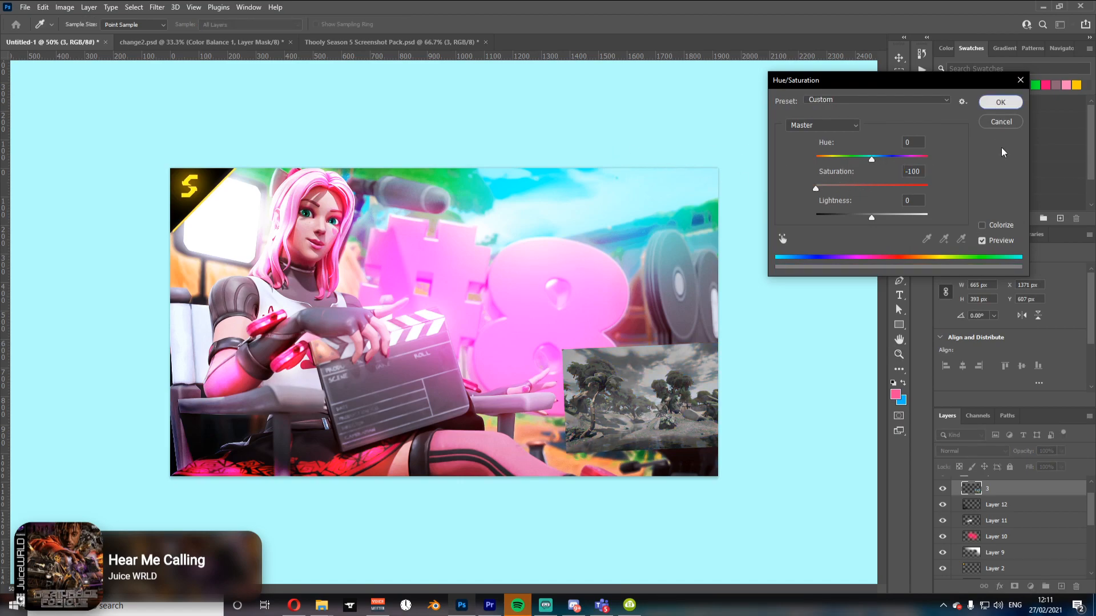
{"action": "left_click", "coordinate": [1000, 102]}
{"action": "left_click", "coordinate": [950, 450]}
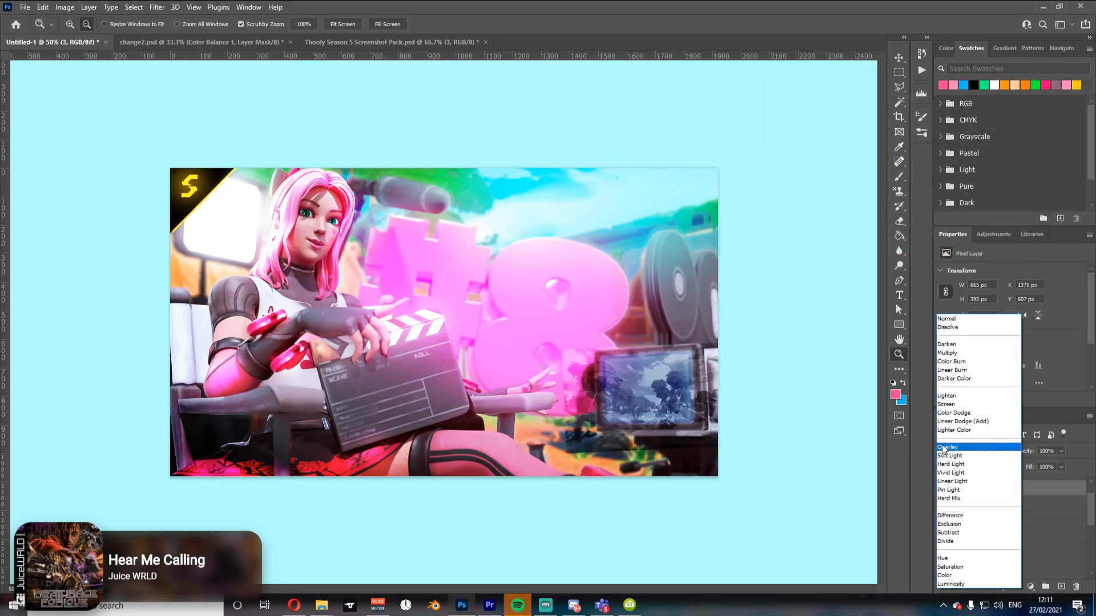
{"action": "left_click", "coordinate": [943, 448]}
Step: Erase the parts of the screenshot outside the monitor screen and toggle the layer's visibility to compare
{"action": "key", "text": "e"}
{"action": "right_click", "coordinate": [592, 392], "text": "alt"}
{"action": "mouse_move", "coordinate": [573, 355]}
{"action": "left_mouse_down"}
{"action": "mouse_move", "coordinate": [574, 476]}
{"action": "mouse_move", "coordinate": [568, 407]}
{"action": "mouse_move", "coordinate": [563, 458]}
{"action": "mouse_move", "coordinate": [715, 460]}
{"action": "mouse_move", "coordinate": [667, 464]}
{"action": "mouse_move", "coordinate": [590, 457]}
{"action": "mouse_move", "coordinate": [746, 452]}
{"action": "mouse_move", "coordinate": [728, 445]}
{"action": "mouse_move", "coordinate": [730, 328]}
{"action": "mouse_move", "coordinate": [691, 325]}
{"action": "left_mouse_up"}
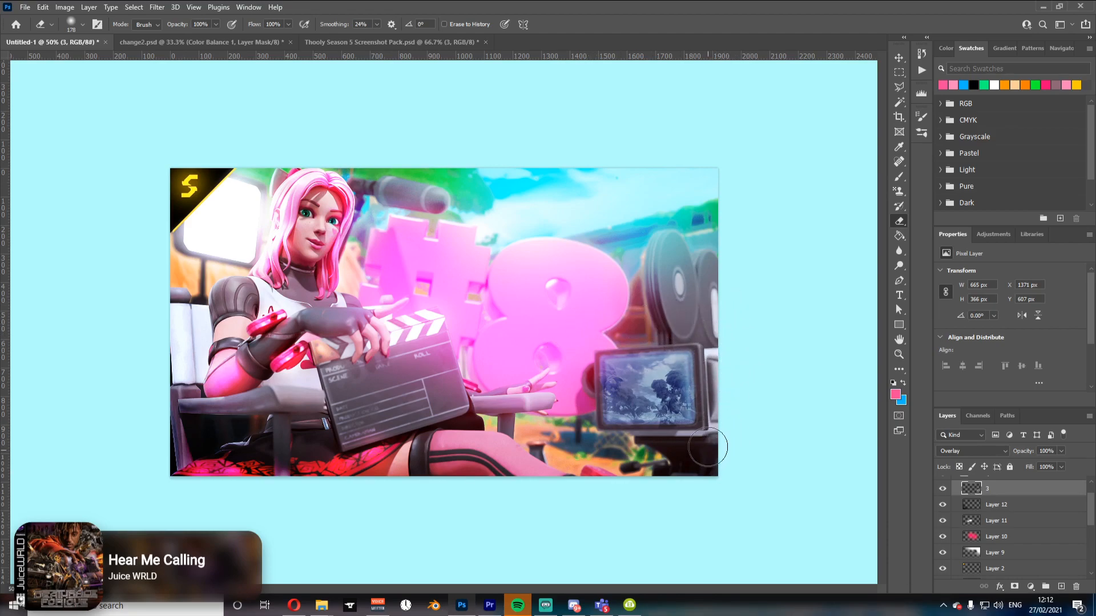
{"action": "left_click_drag", "start_coordinate": [577, 407], "coordinate": [571, 315]}
{"action": "left_click", "coordinate": [941, 489]}
{"action": "left_click", "coordinate": [941, 490]}
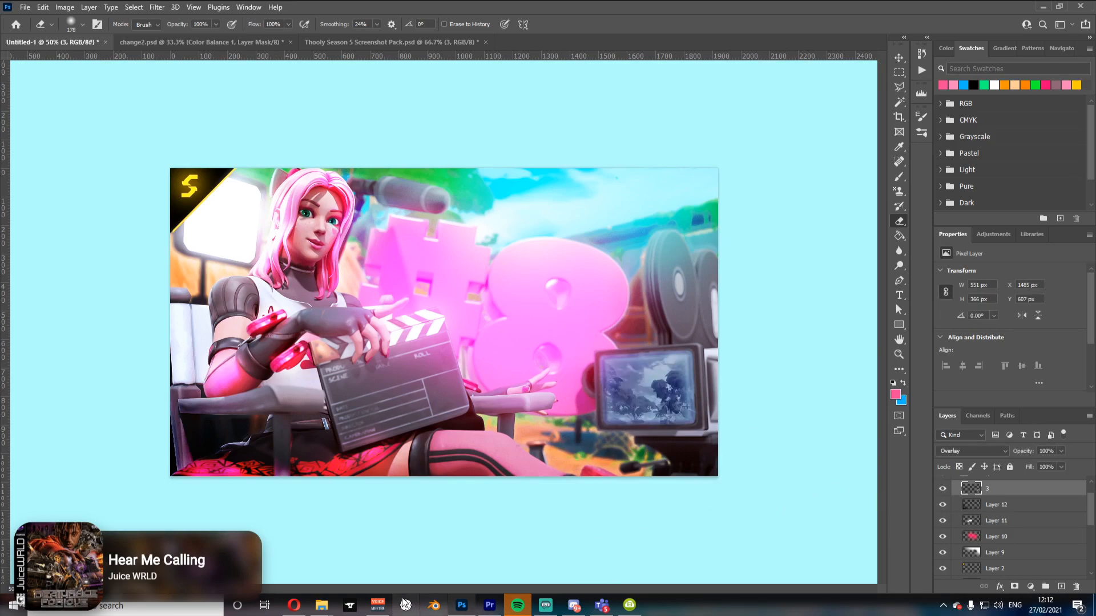
Step: Switch to the web browser, open a new tab and search Google for glass png
{"action": "left_click", "coordinate": [294, 609]}
{"action": "left_click", "coordinate": [1004, 71]}
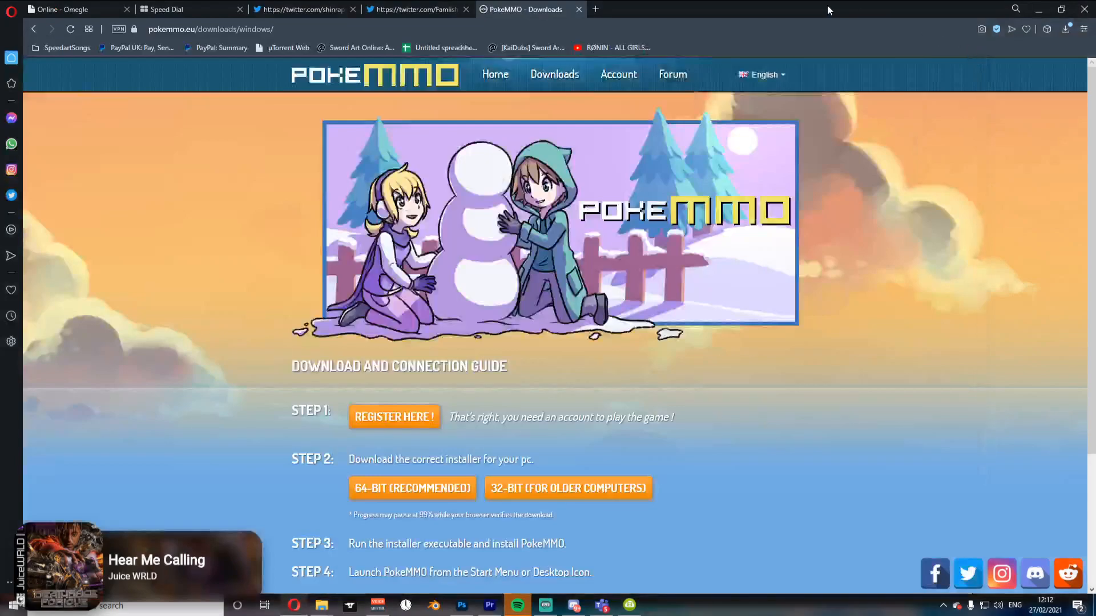
{"action": "left_click", "coordinate": [595, 10]}
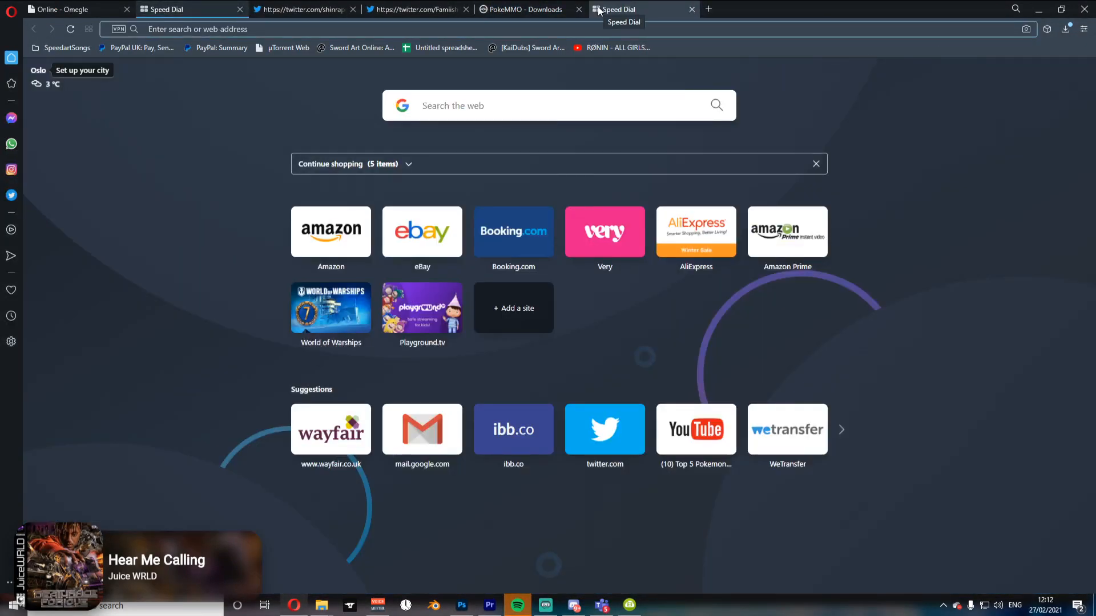
{"action": "type", "text": "glass"}
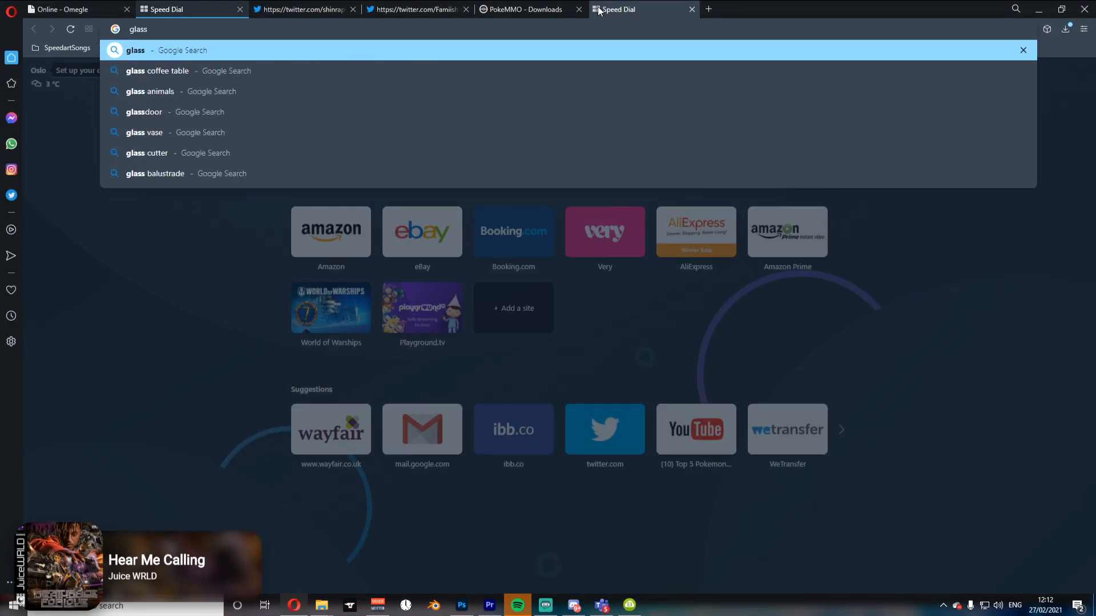
{"action": "type", "text": " png"}
{"action": "key", "text": "Return"}
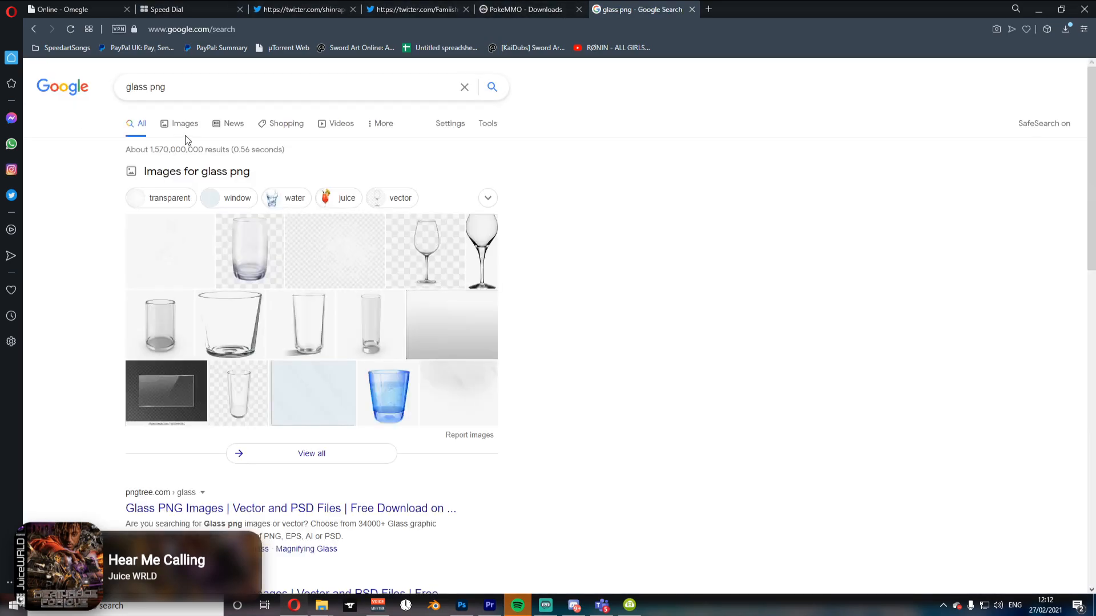
Step: Search Google Images for metallic texture
{"action": "left_click", "coordinate": [186, 136]}
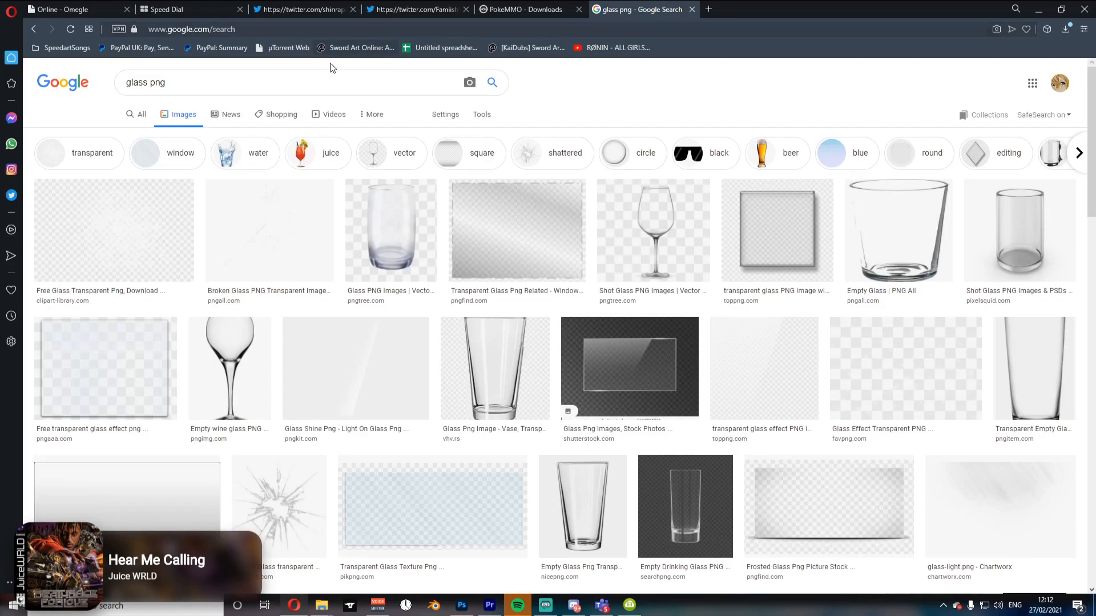
{"action": "left_click", "coordinate": [266, 86]}
{"action": "key", "text": "ctrl+a"}
{"action": "type", "text": "metallic"}
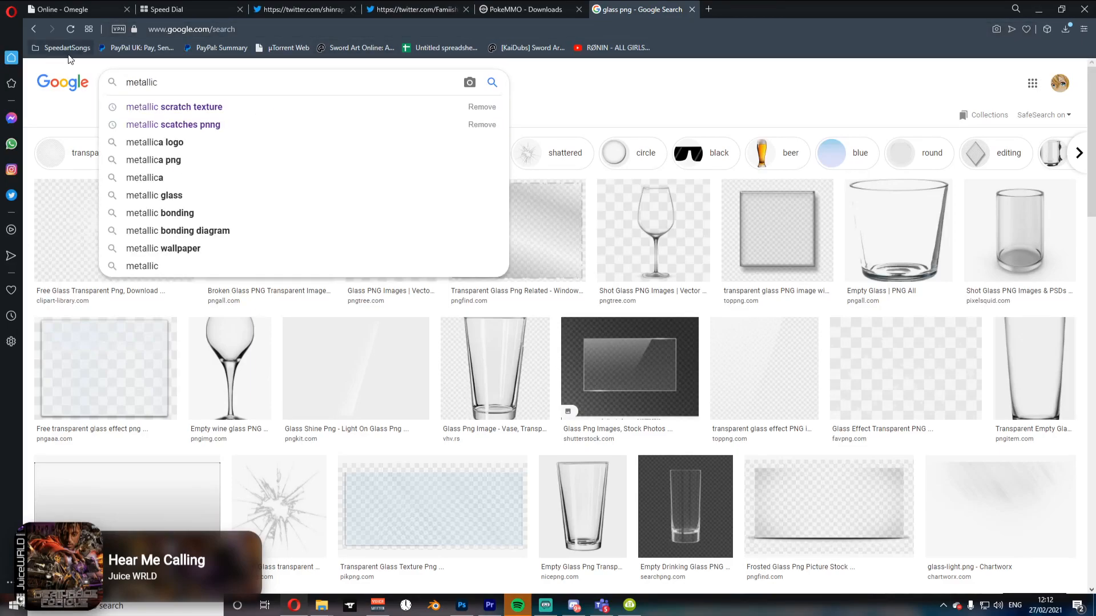
{"action": "type", "text": " te"}
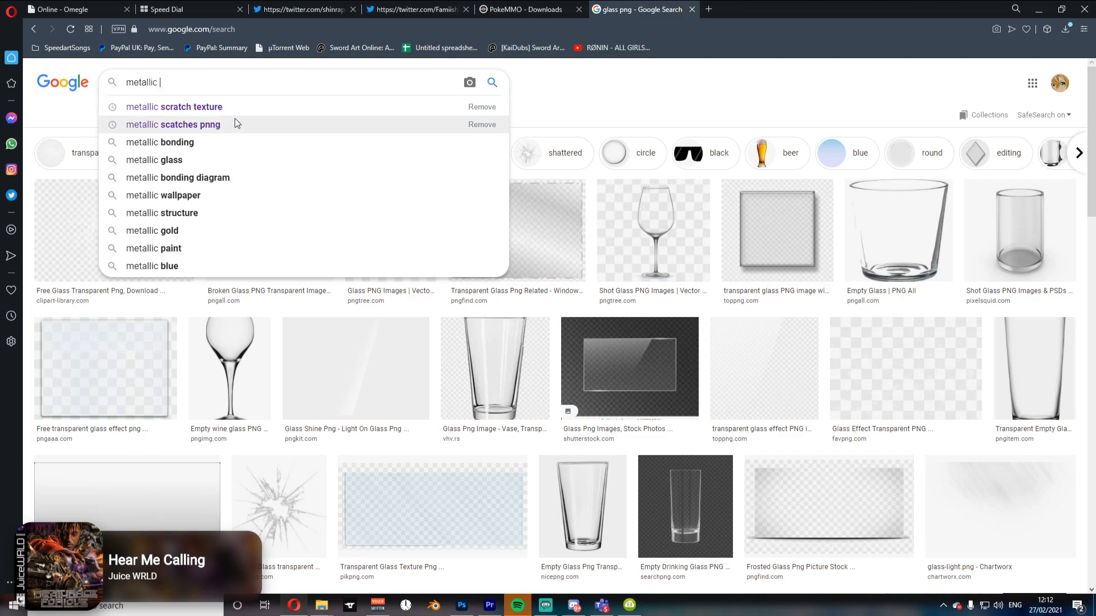
{"action": "type", "text": "xture"}
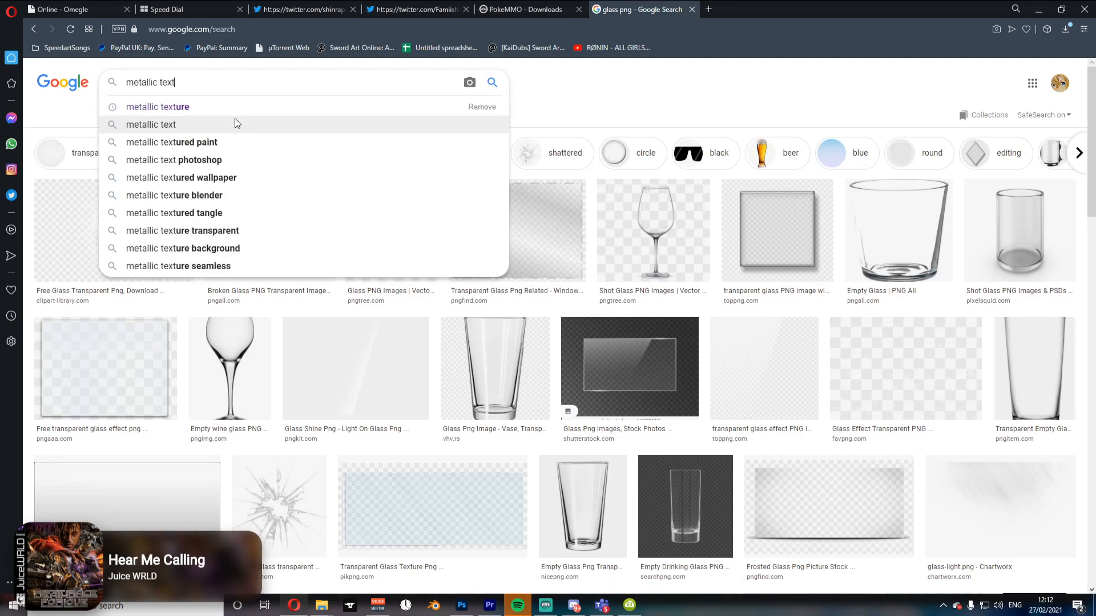
{"action": "key", "text": "Return"}
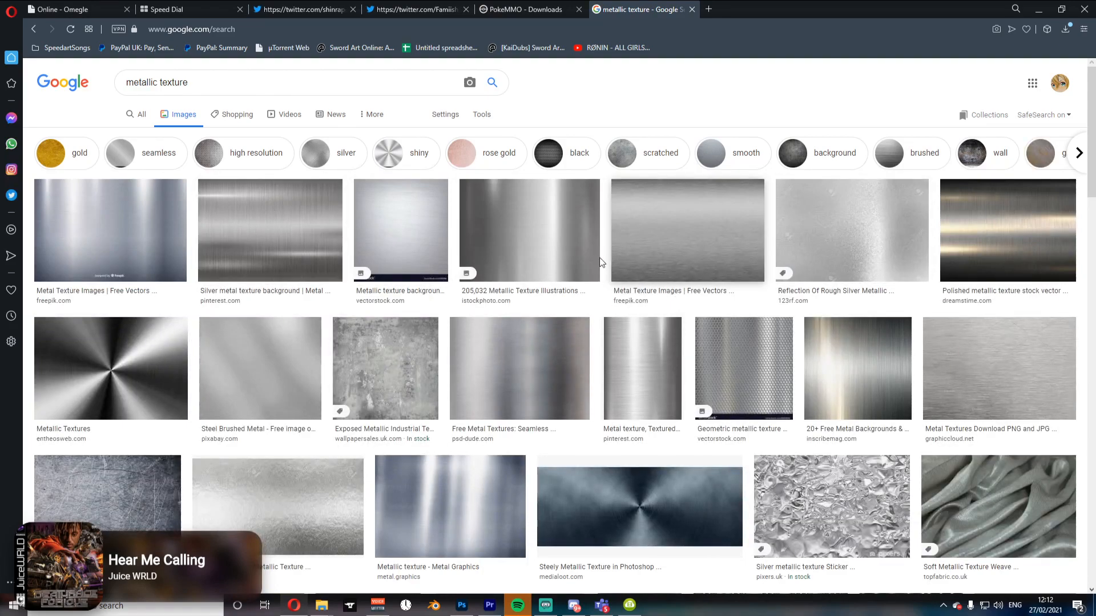
Step: Open a brushed metal texture result and copy the image
{"action": "left_click", "coordinate": [519, 368]}
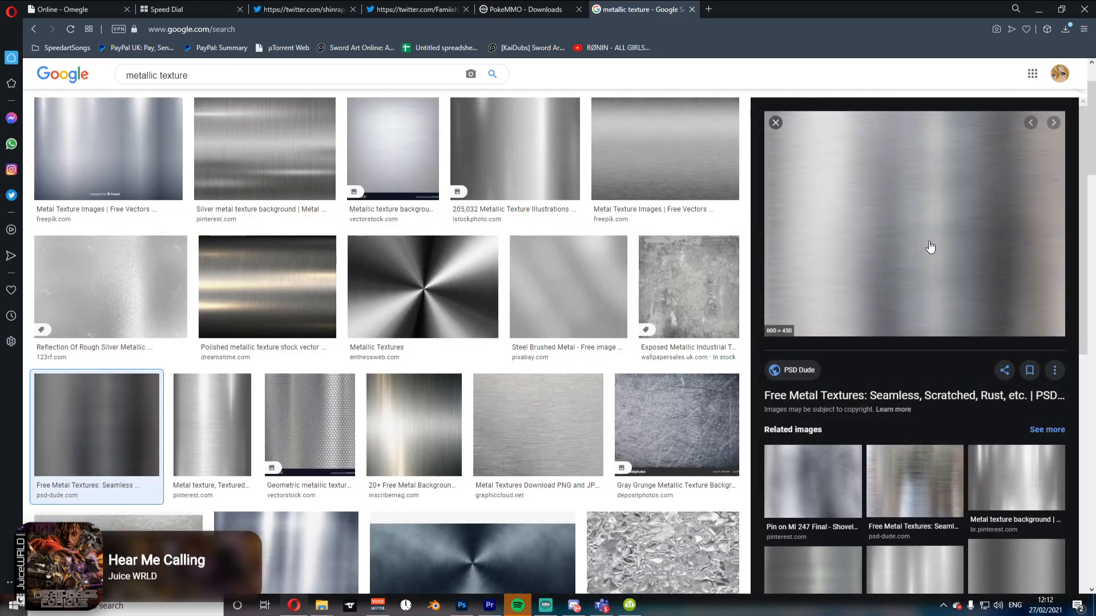
{"action": "right_click", "coordinate": [894, 255]}
{"action": "left_click", "coordinate": [934, 401]}
Step: Return to Photoshop, paste the metallic texture and scale it over the monitor screen
{"action": "key", "text": "alt+Tab"}
{"action": "key", "text": "ctrl+v"}
{"action": "key", "text": "ctrl+t"}
{"action": "left_click_drag", "start_coordinate": [441, 306], "coordinate": [662, 370]}
{"action": "left_click_drag", "start_coordinate": [664, 330], "coordinate": [654, 360]}
{"action": "left_click_drag", "start_coordinate": [733, 393], "coordinate": [737, 386]}
{"action": "key", "text": "Return"}
{"action": "key", "text": "ctrl+z"}
{"action": "key", "text": "e"}
{"action": "key", "text": "ctrl+shift+z"}
Step: Set the texture layer to Overlay and erase its parts outside the monitor screen
{"action": "left_click", "coordinate": [967, 450]}
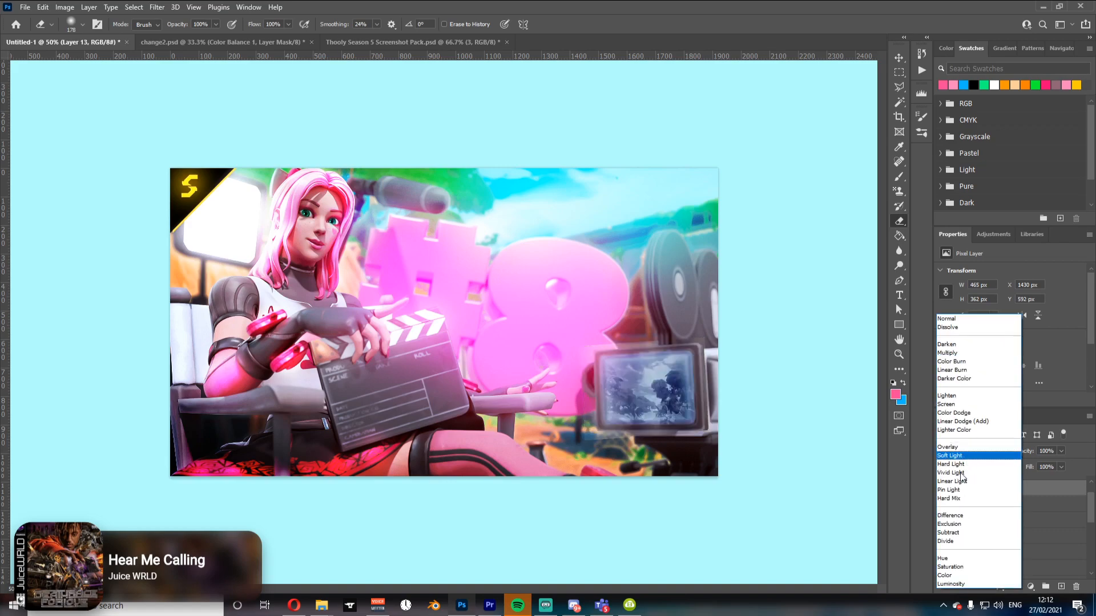
{"action": "left_click", "coordinate": [957, 448]}
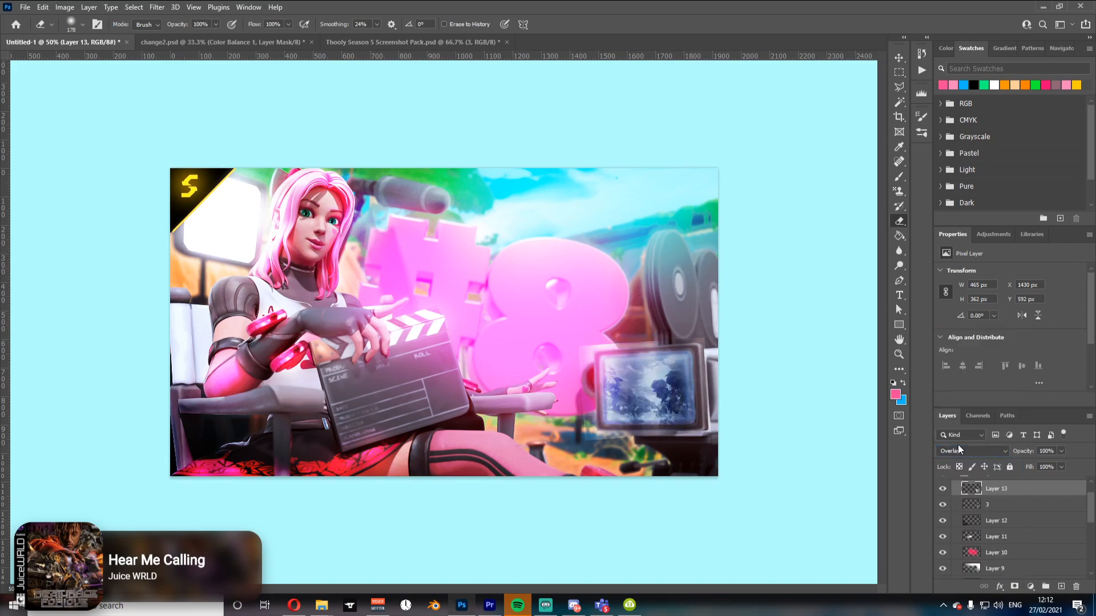
{"action": "key", "text": "z"}
{"action": "left_click", "coordinate": [623, 403]}
{"action": "left_click", "coordinate": [622, 403]}
{"action": "key", "text": "e"}
{"action": "left_click_drag", "start_coordinate": [650, 375], "coordinate": [619, 375]}
{"action": "mouse_move", "coordinate": [644, 334]}
{"action": "left_mouse_down"}
{"action": "mouse_move", "coordinate": [643, 525]}
{"action": "mouse_move", "coordinate": [641, 508]}
{"action": "mouse_move", "coordinate": [868, 531]}
{"action": "left_mouse_up"}
{"action": "left_click_drag", "start_coordinate": [652, 322], "coordinate": [875, 307]}
{"action": "key", "text": "space"}
{"action": "left_click_drag", "start_coordinate": [677, 378], "coordinate": [457, 363]}
{"action": "mouse_move", "coordinate": [678, 317]}
{"action": "left_mouse_down"}
{"action": "mouse_move", "coordinate": [701, 495]}
{"action": "mouse_move", "coordinate": [676, 263]}
{"action": "left_mouse_up"}
Step: Lower screenshot layer 3's fill to 29% and apply a Gaussian Blur with a 5.8 pixel radius
{"action": "left_click", "coordinate": [1006, 505]}
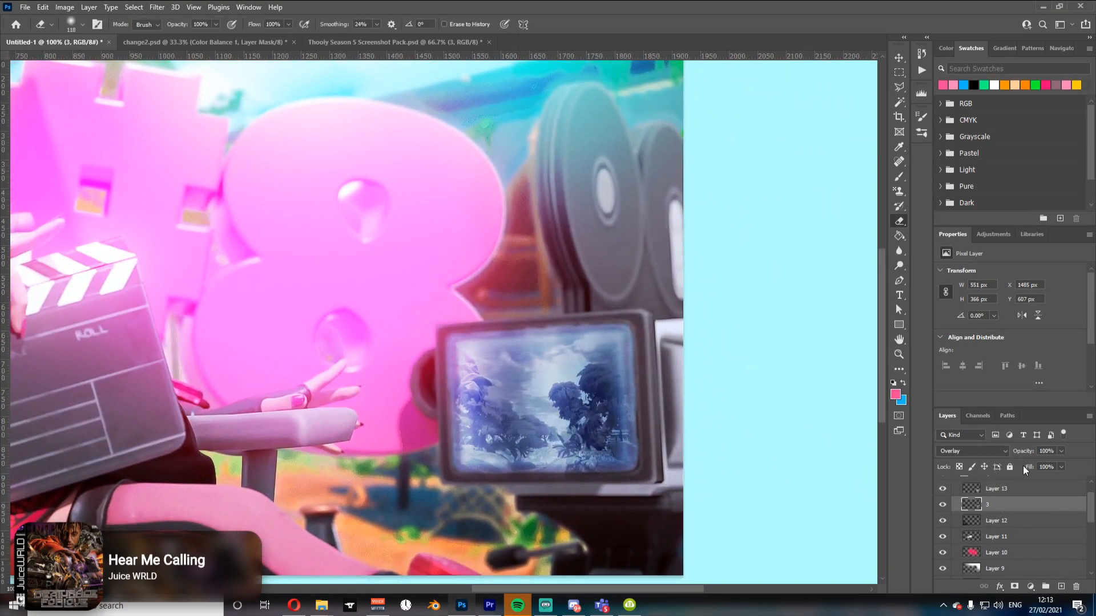
{"action": "left_click_drag", "start_coordinate": [1034, 469], "coordinate": [986, 465]}
{"action": "left_click", "coordinate": [157, 7]}
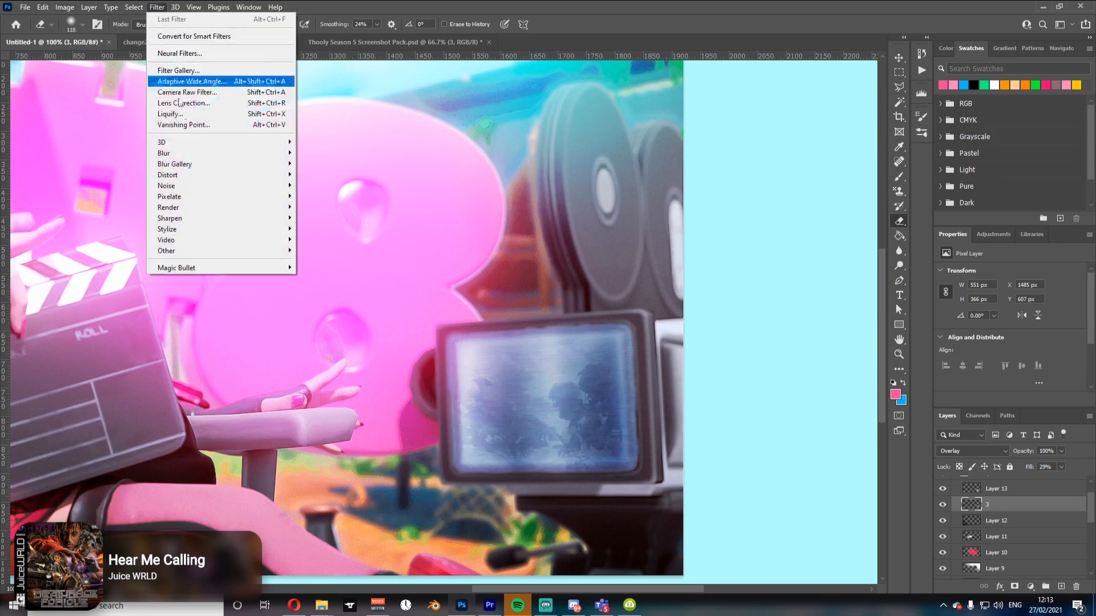
{"action": "mouse_move", "coordinate": [180, 153]}
{"action": "left_click", "coordinate": [320, 198]}
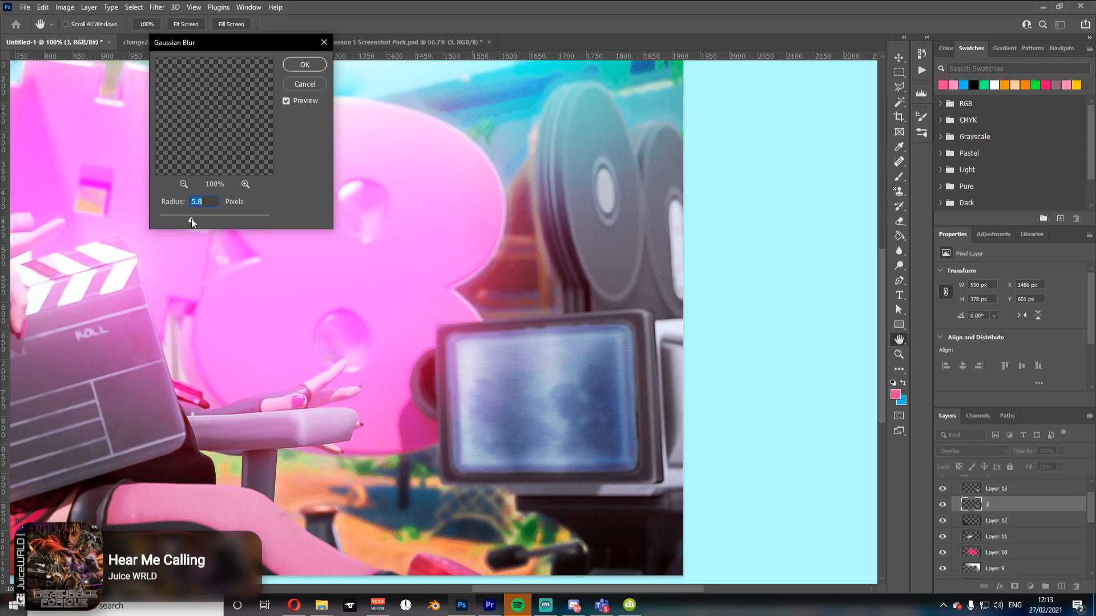
{"action": "left_click", "coordinate": [304, 68]}
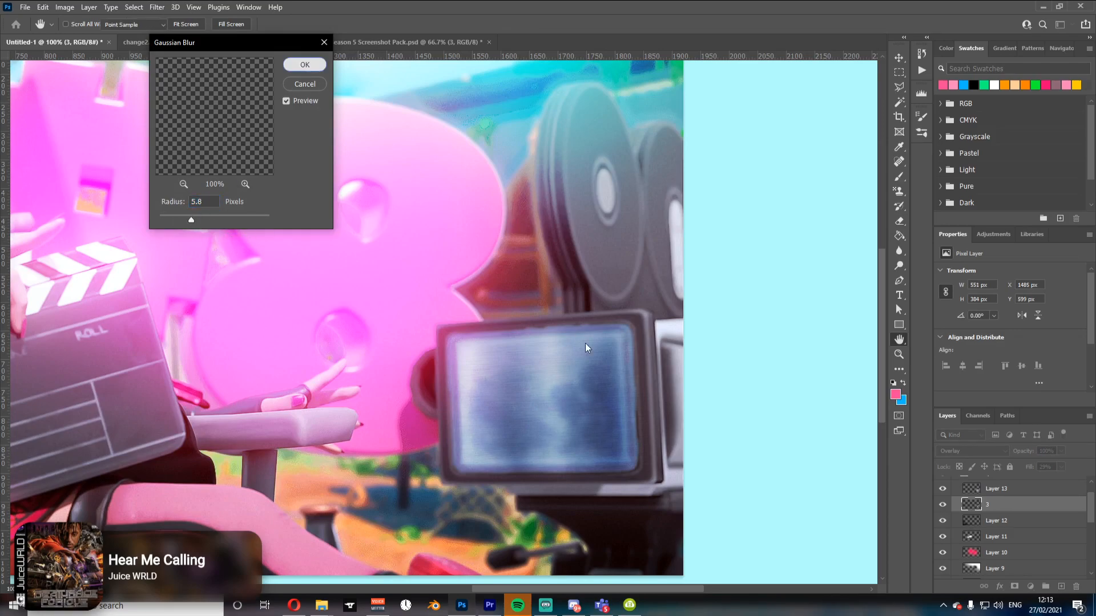
Step: Create a new layer and paint a single white brush spot over the monitor screen
{"action": "key", "text": "z"}
{"action": "left_click", "coordinate": [539, 342]}
{"action": "left_click", "coordinate": [540, 342]}
{"action": "left_click", "coordinate": [541, 335]}
{"action": "left_click", "coordinate": [542, 332]}
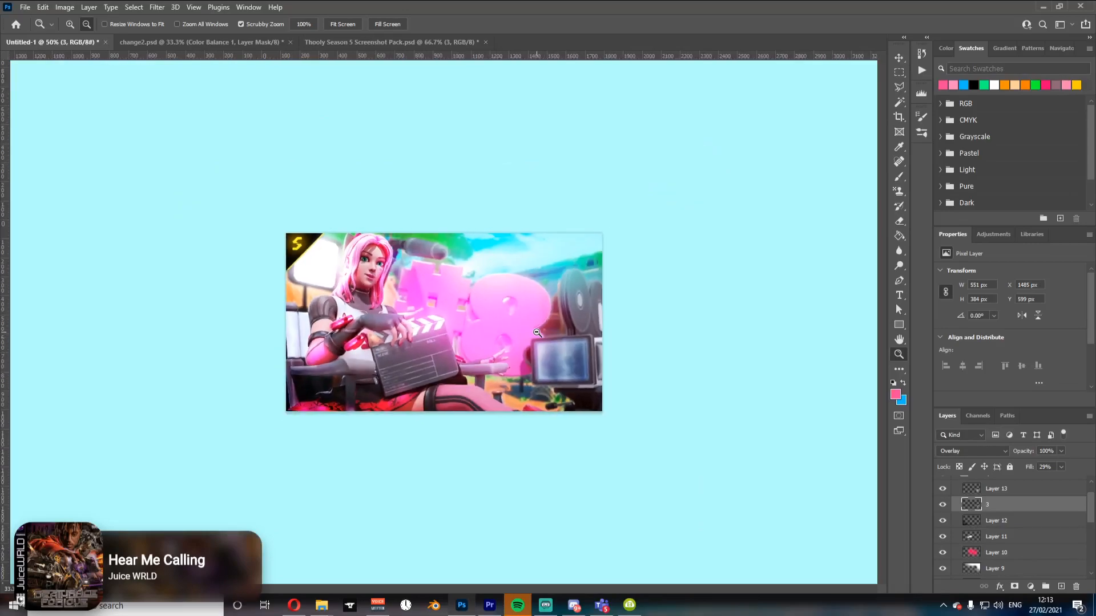
{"action": "left_click_drag", "start_coordinate": [944, 503], "coordinate": [942, 489]}
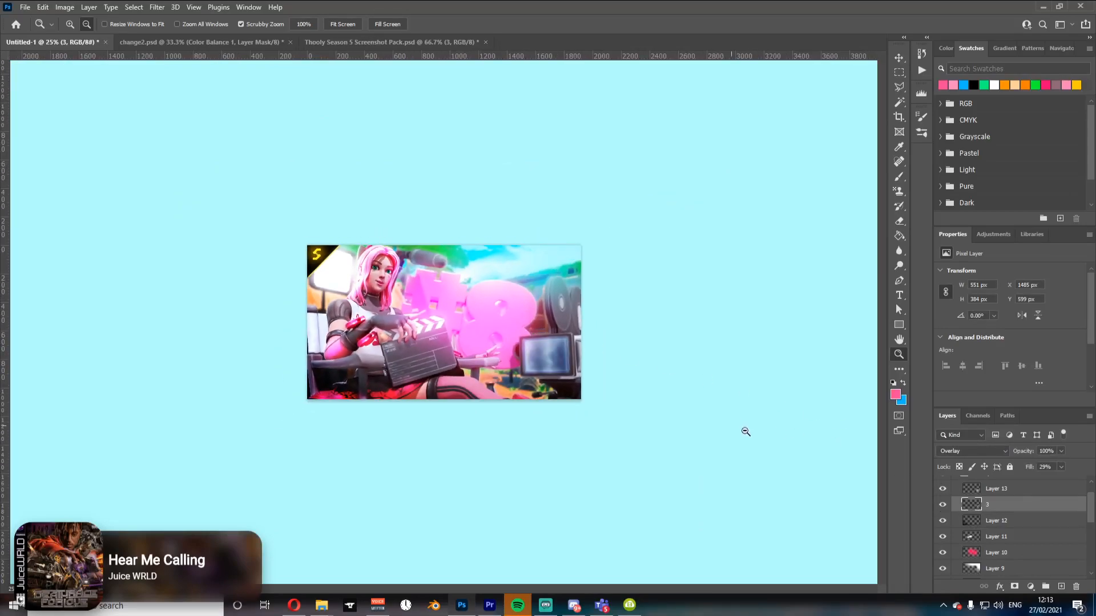
{"action": "left_click", "coordinate": [1061, 586]}
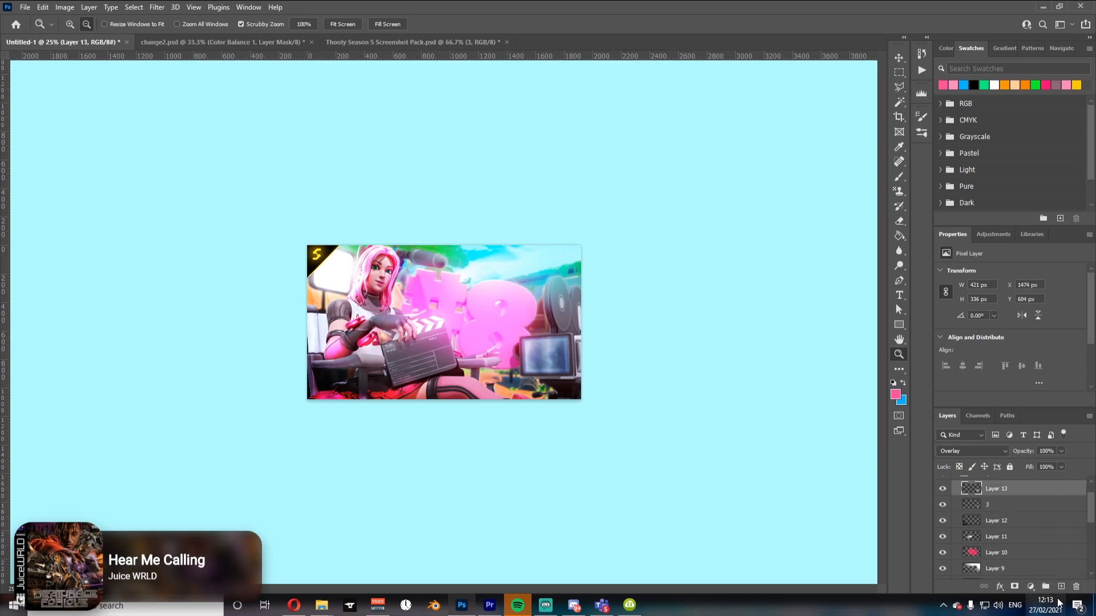
{"action": "left_click", "coordinate": [993, 84]}
{"action": "key", "text": "b"}
{"action": "left_click", "coordinate": [531, 341]}
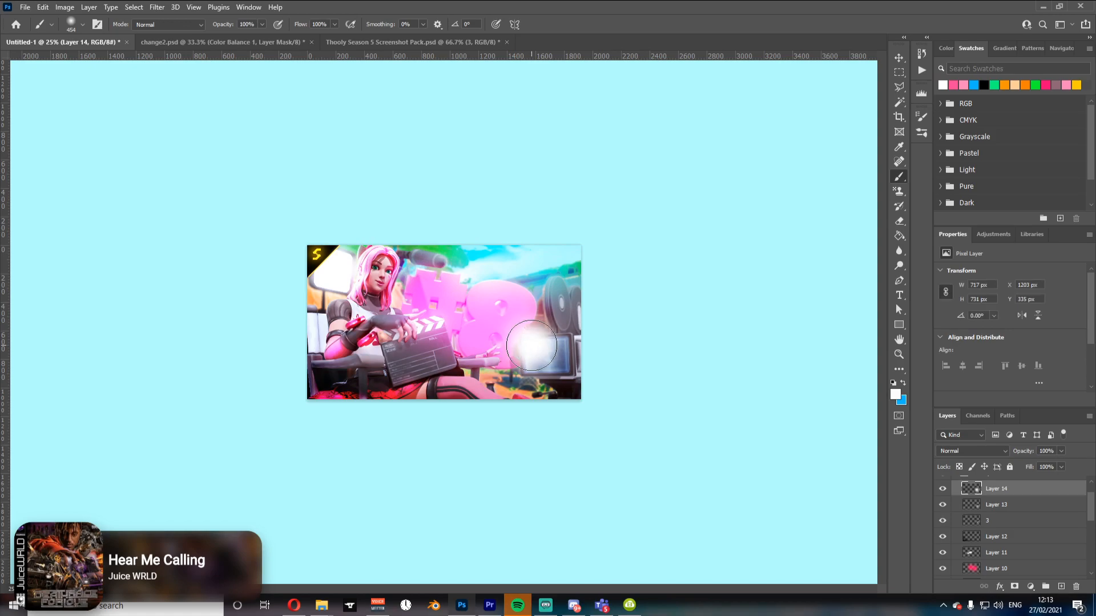
Step: Set the glow layer's blend mode to Linear Dodge (Add) and its fill to 32%
{"action": "left_click", "coordinate": [952, 450]}
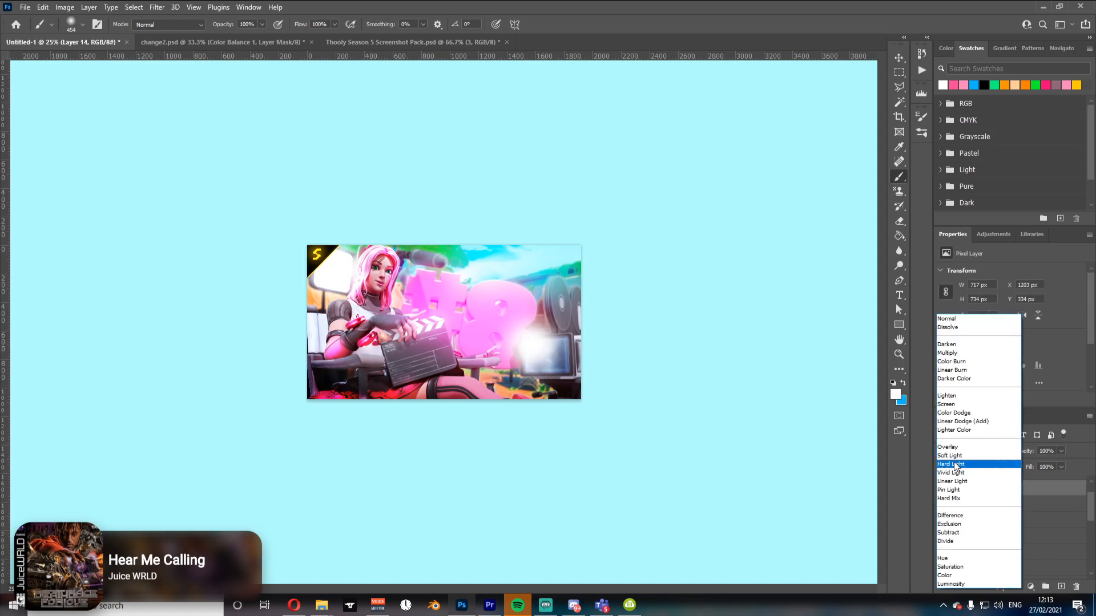
{"action": "left_click", "coordinate": [950, 422]}
{"action": "left_click_drag", "start_coordinate": [1028, 470], "coordinate": [994, 465]}
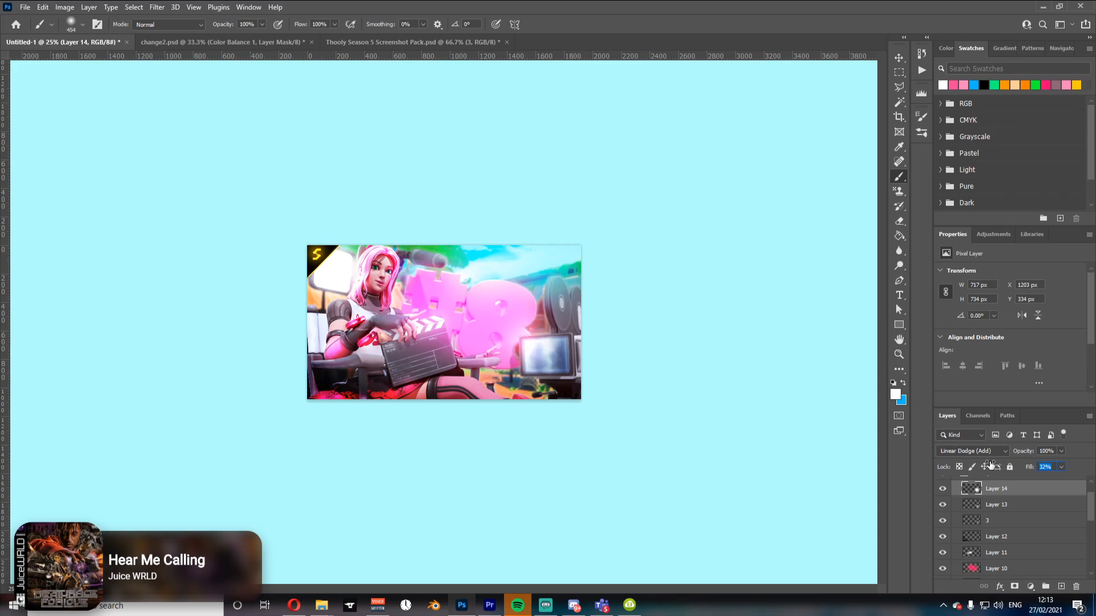
Step: Toggle the glow layer's visibility to compare the monitor screen with and without it
{"action": "left_click", "coordinate": [947, 489]}
{"action": "left_click", "coordinate": [948, 489]}
{"action": "left_click_drag", "start_coordinate": [1091, 509], "coordinate": [1092, 495]}
{"action": "left_click", "coordinate": [955, 501]}
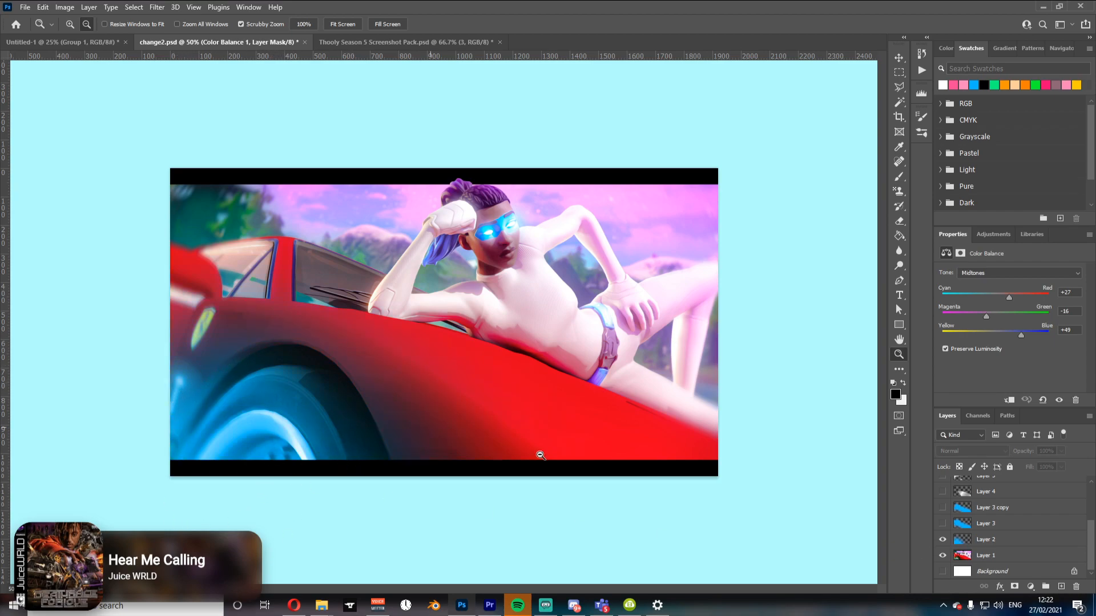
Step: In change2, check the blue gradient layer under the car image and set Layer 2's blend mode to Linear Dodge (Add)
{"action": "left_click", "coordinate": [943, 556]}
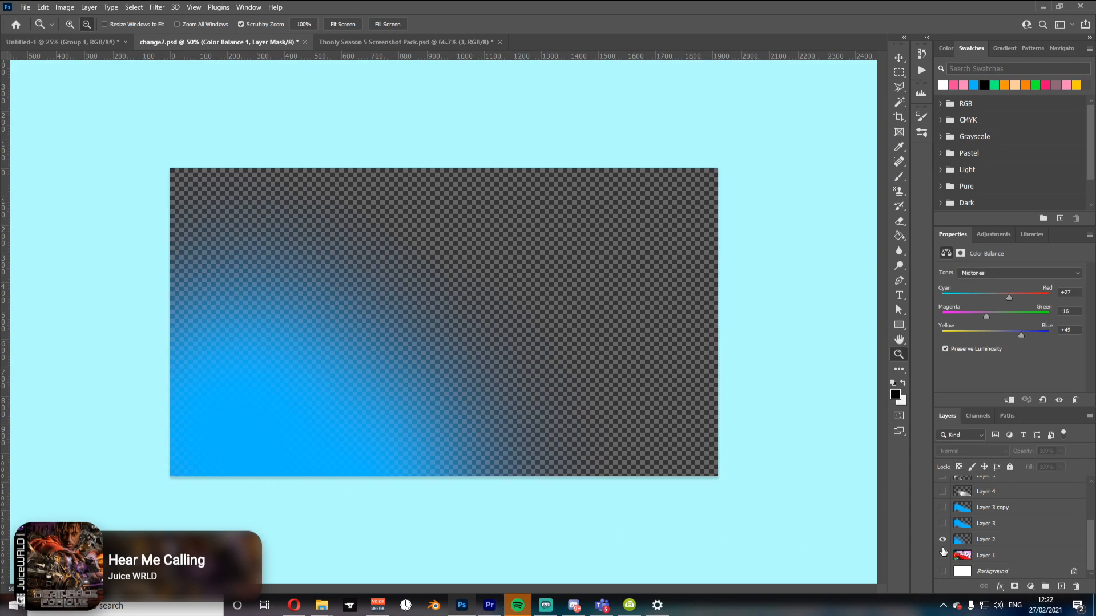
{"action": "left_click", "coordinate": [943, 554]}
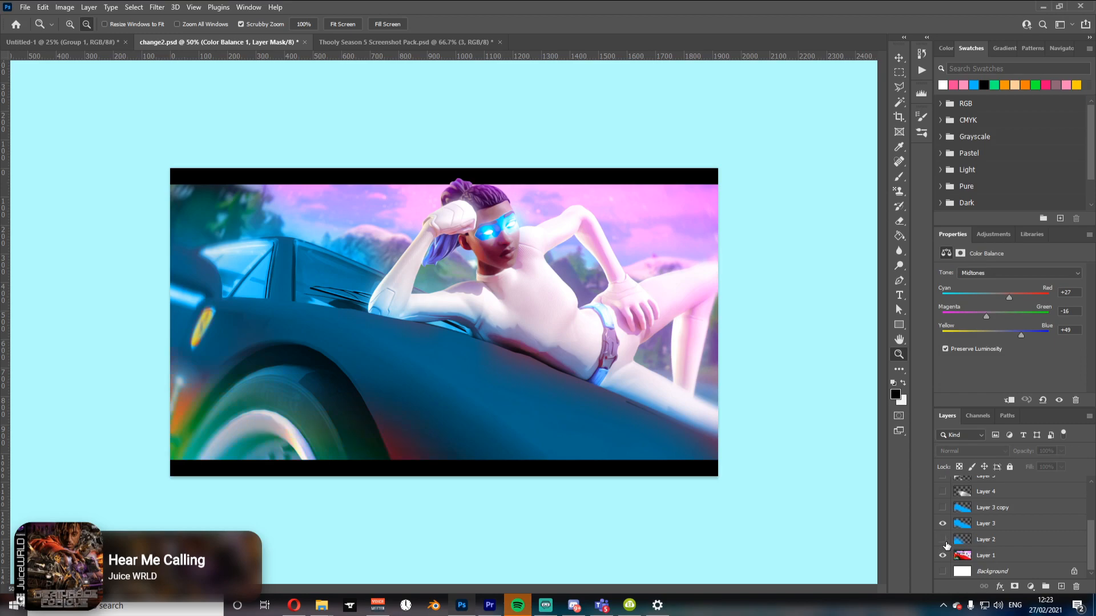
{"action": "left_click", "coordinate": [996, 540]}
{"action": "left_click", "coordinate": [963, 452]}
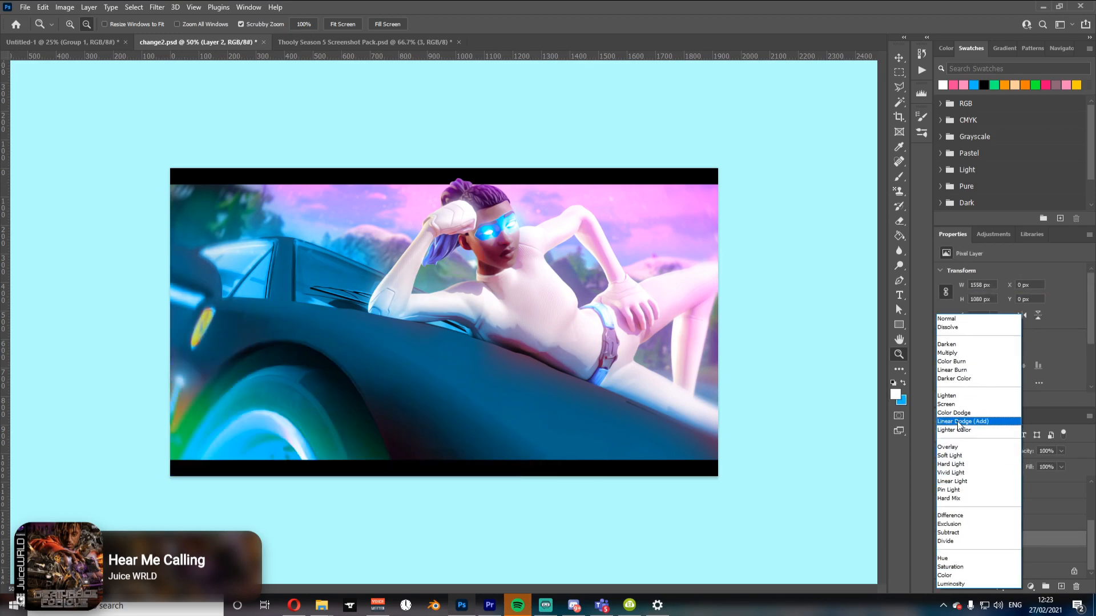
{"action": "left_click", "coordinate": [956, 422]}
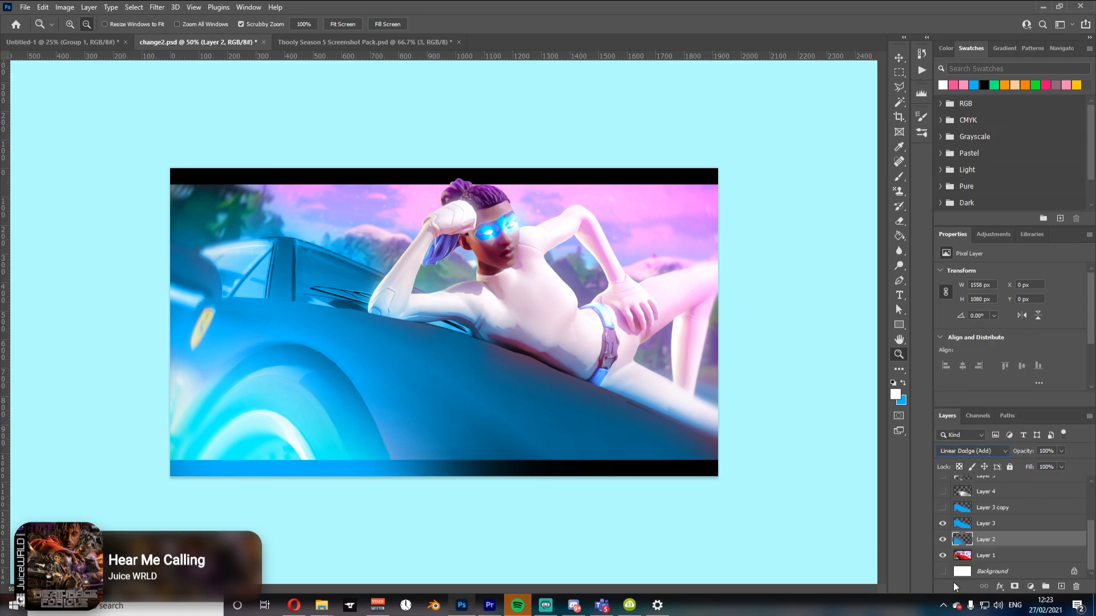
Step: Show the Layer 3 copy overlay layer above the blue colour layer and select it
{"action": "left_click", "coordinate": [975, 524]}
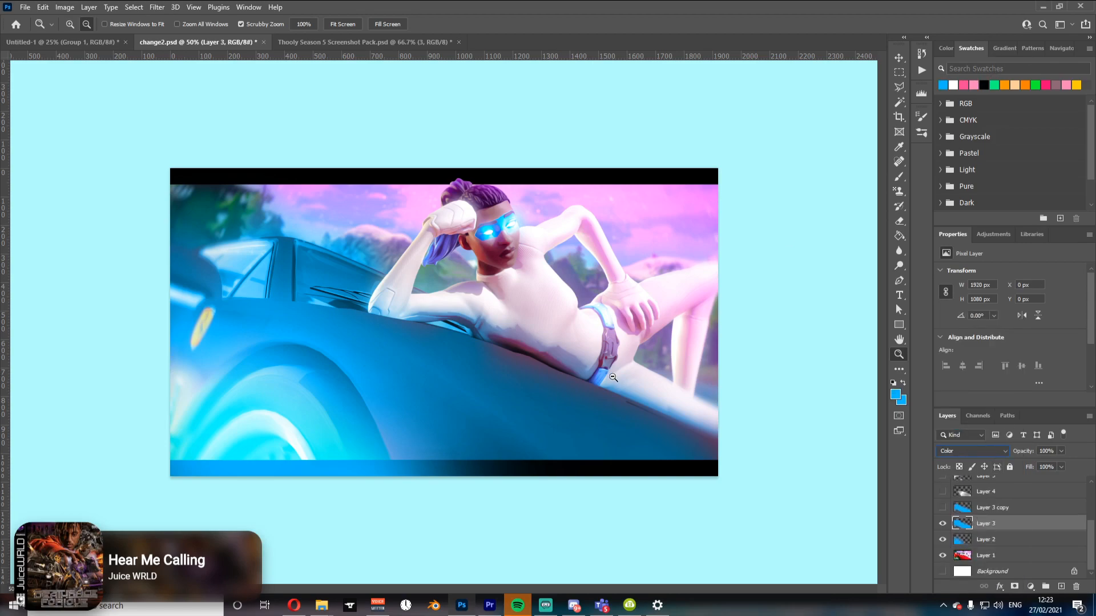
{"action": "key", "text": "b"}
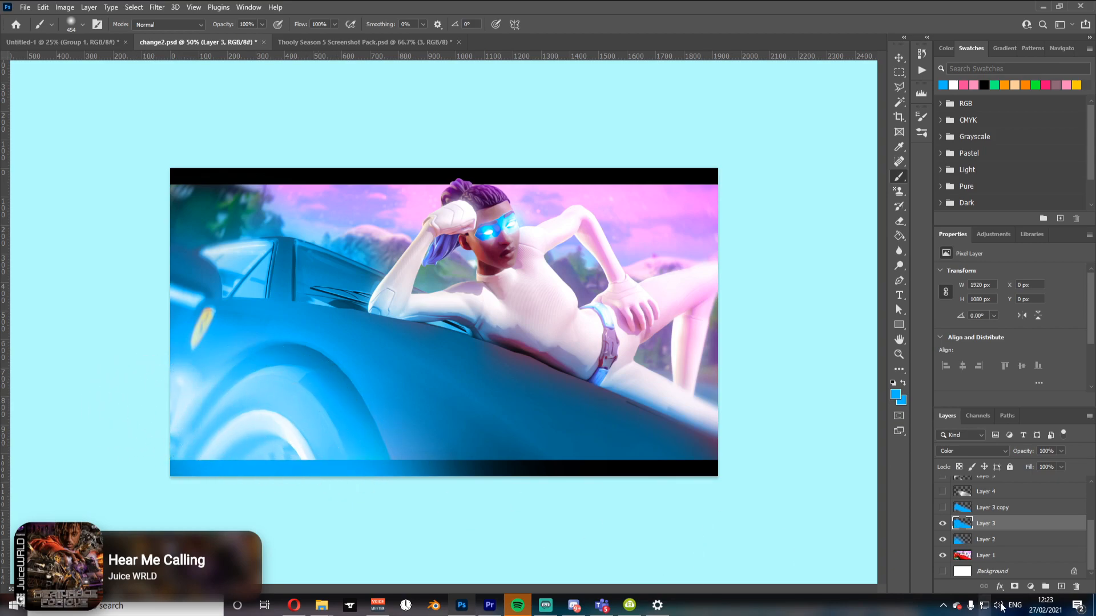
{"action": "left_click", "coordinate": [1000, 509]}
{"action": "left_click", "coordinate": [987, 545]}
{"action": "key", "text": "e"}
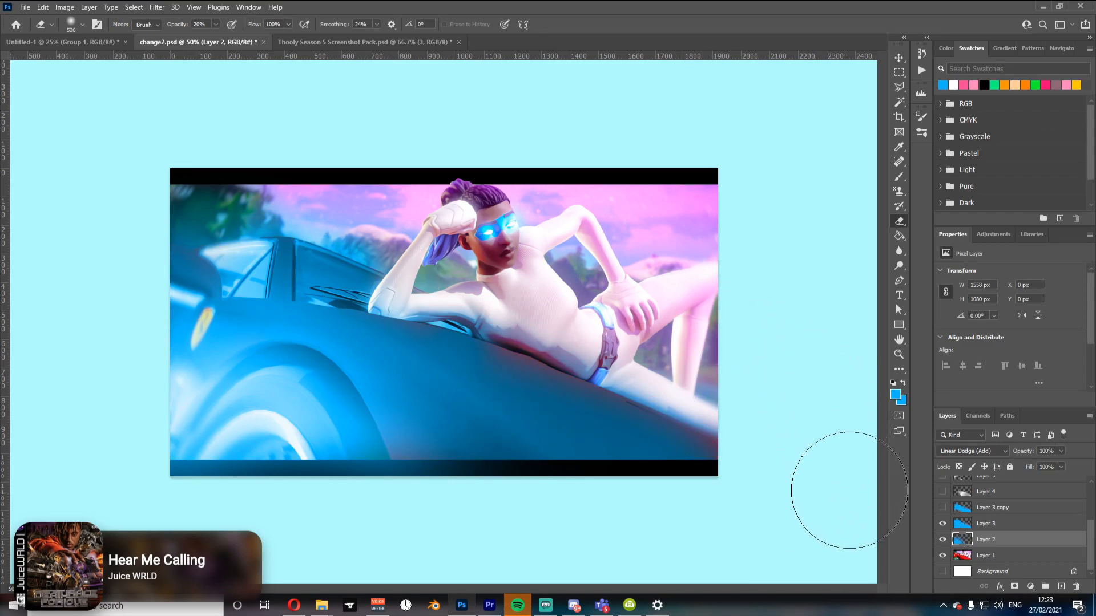
{"action": "left_click", "coordinate": [999, 524]}
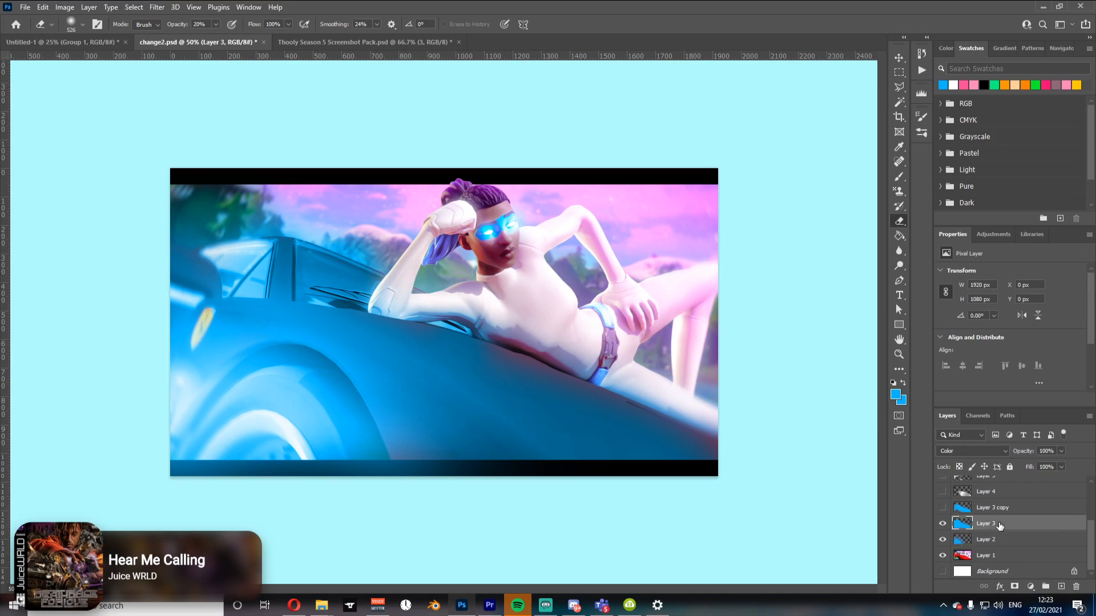
{"action": "left_click", "coordinate": [942, 508]}
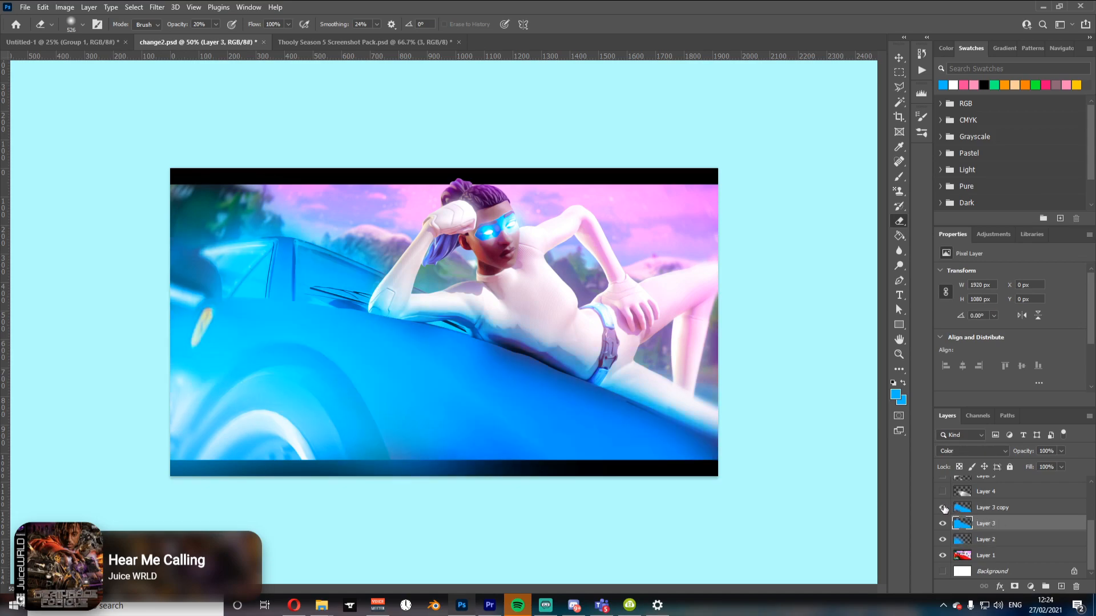
{"action": "left_click", "coordinate": [991, 507]}
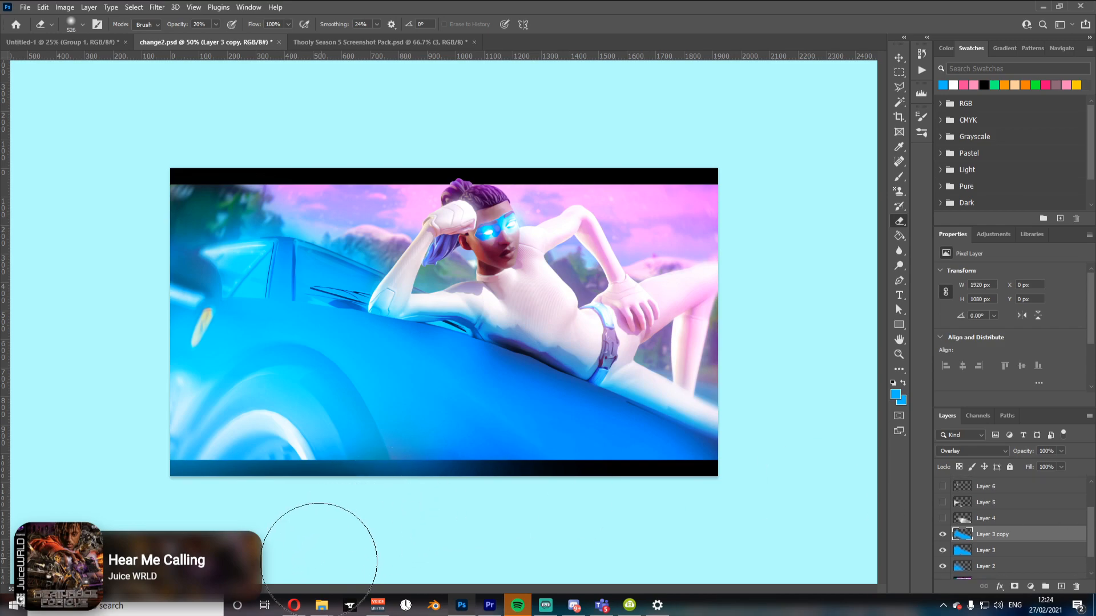
Step: Look over the metallic texture image results in the browser and return to Photoshop
{"action": "left_click", "coordinate": [294, 605]}
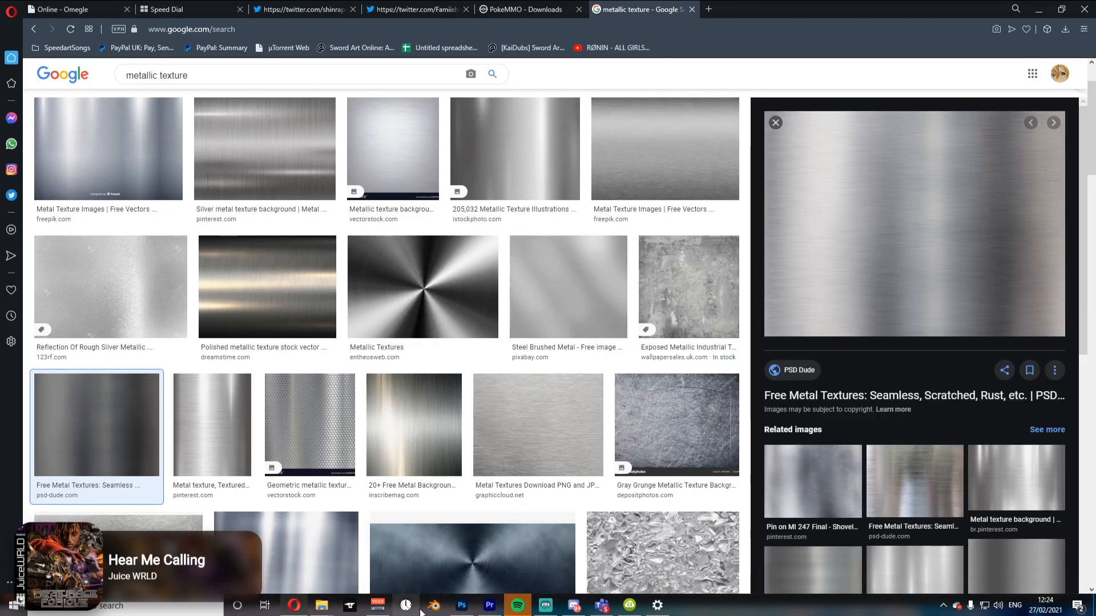
{"action": "mouse_move", "coordinate": [465, 611]}
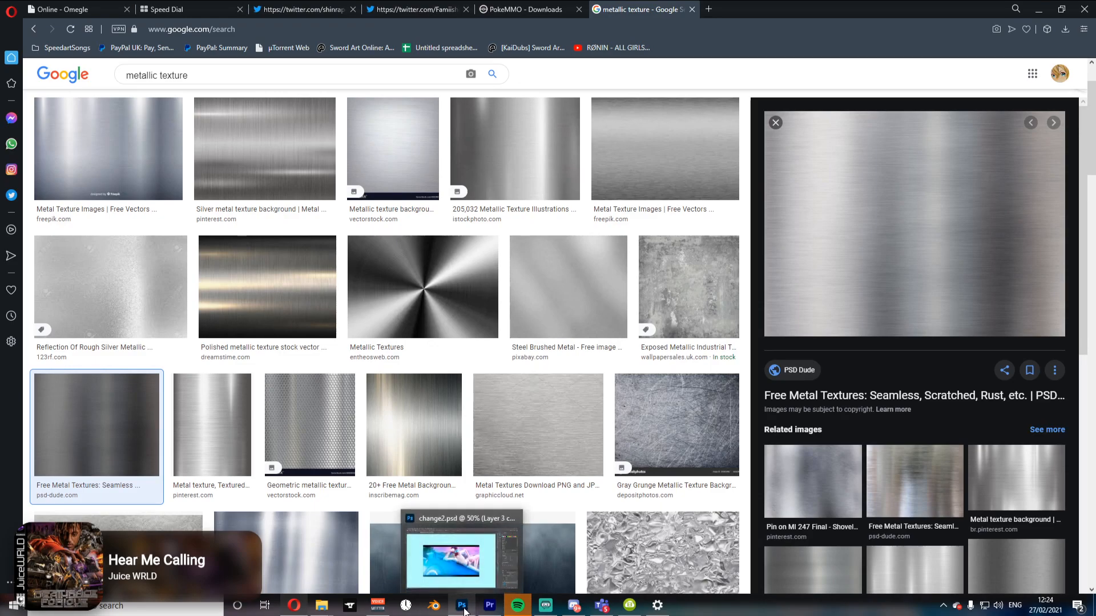
{"action": "left_click", "coordinate": [464, 611]}
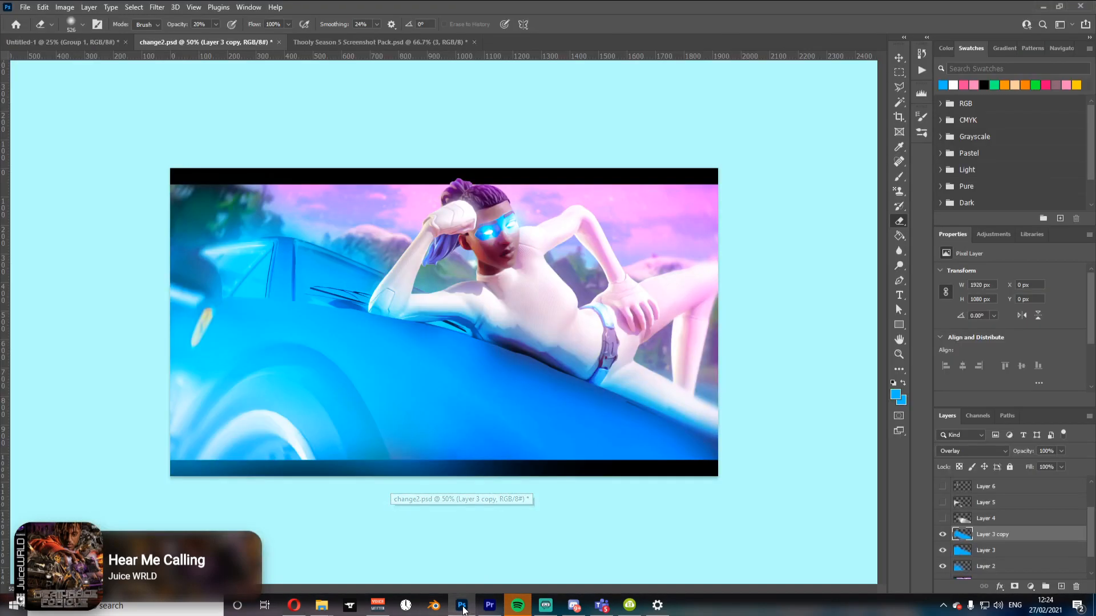
Step: Turn on the visibility of Layers 4, 5 and 6 and select Layer 5
{"action": "left_click", "coordinate": [942, 518]}
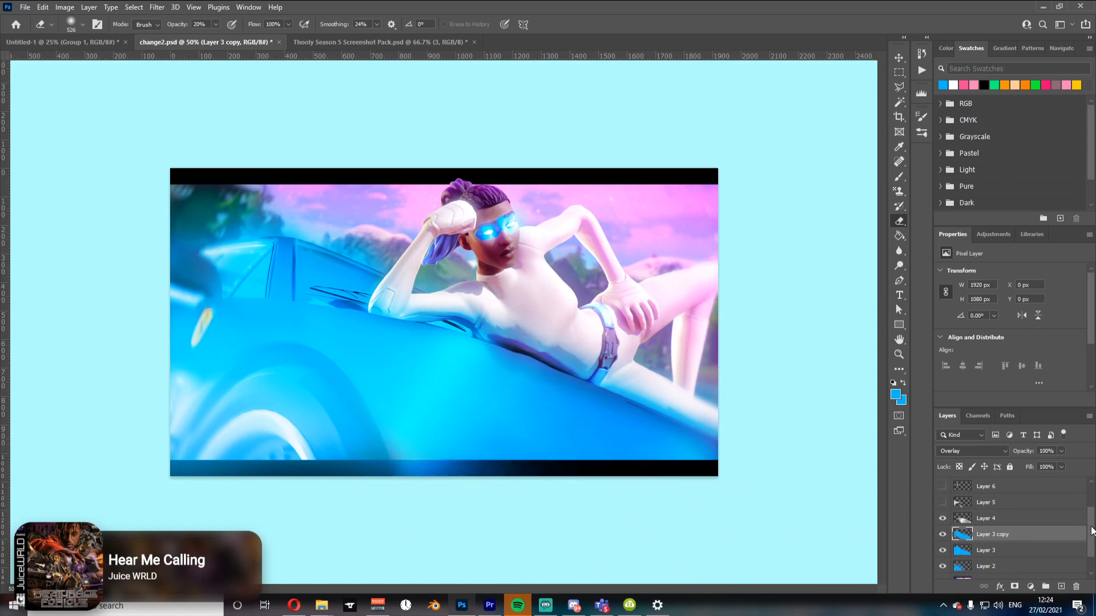
{"action": "left_click_drag", "start_coordinate": [1091, 531], "coordinate": [1086, 512]}
{"action": "left_click", "coordinate": [943, 540]}
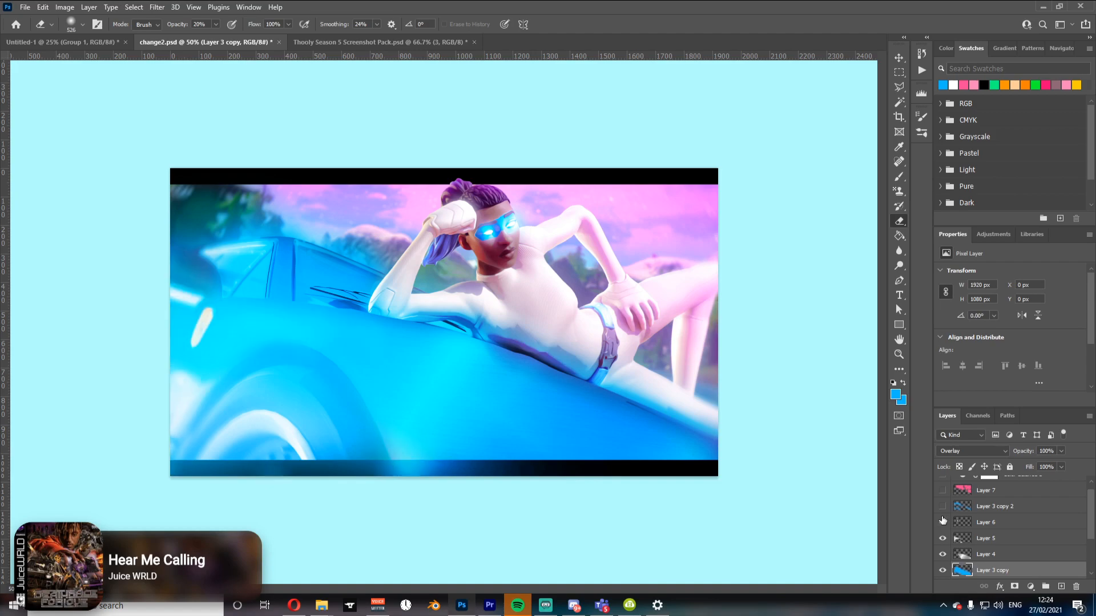
{"action": "left_click", "coordinate": [942, 522]}
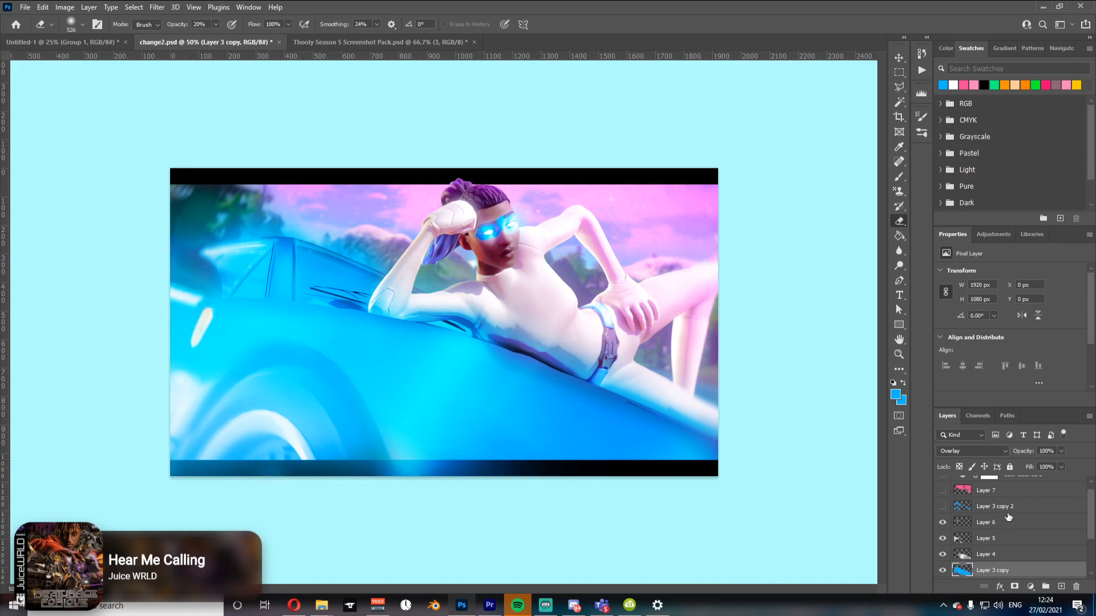
{"action": "left_click", "coordinate": [942, 522]}
{"action": "left_click", "coordinate": [940, 538]}
{"action": "left_click_drag", "start_coordinate": [943, 561], "coordinate": [942, 524]}
{"action": "left_click", "coordinate": [993, 554]}
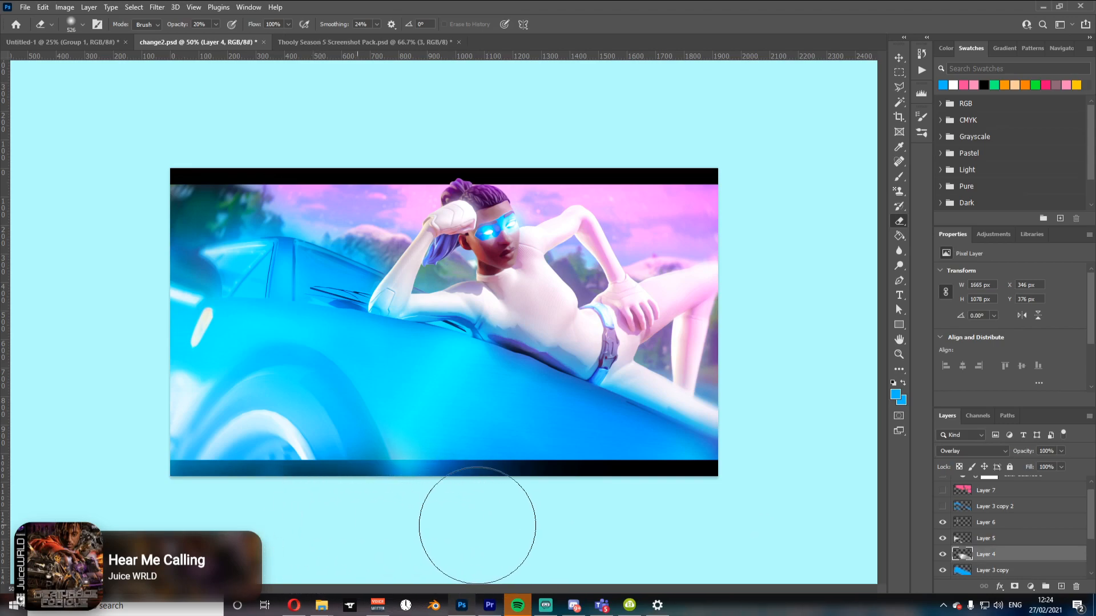
{"action": "left_click", "coordinate": [982, 538]}
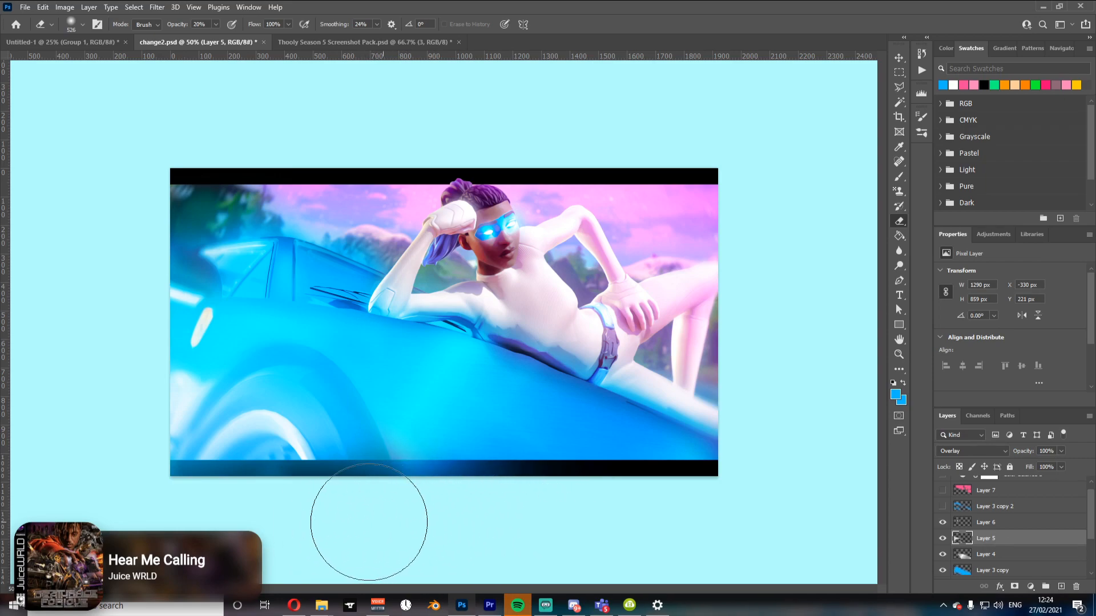
Step: Show the Layer 3 copy 2 layer
{"action": "left_click", "coordinate": [943, 507]}
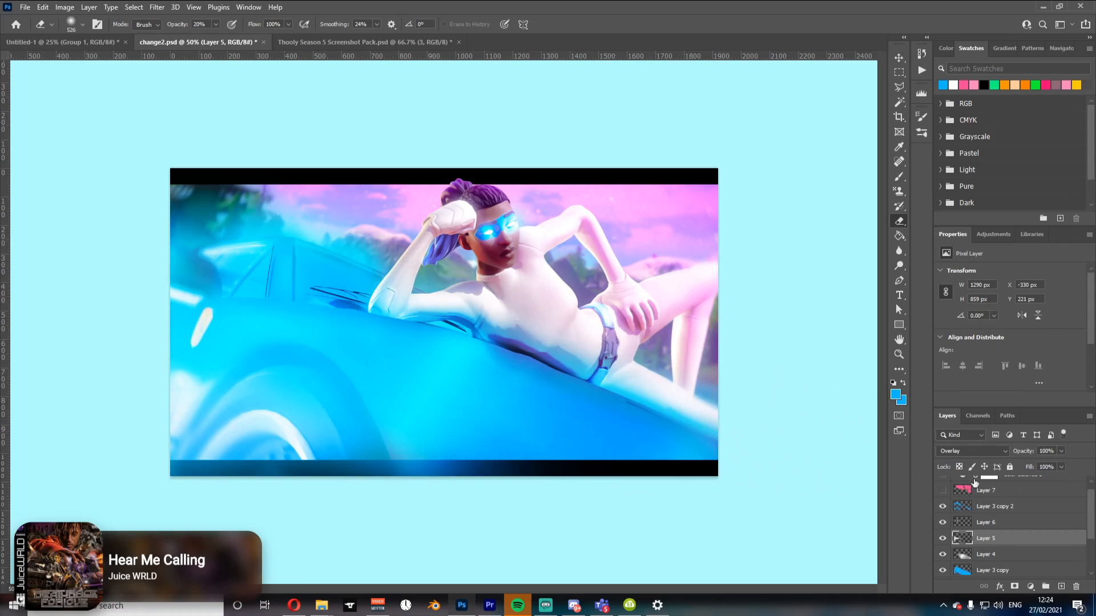
{"action": "left_click", "coordinate": [942, 507]}
{"action": "left_click", "coordinate": [942, 507]}
Step: On Layer 5, erase a small area near the character's hip and brush blue strokes over the car and arm
{"action": "left_click_drag", "start_coordinate": [565, 355], "coordinate": [521, 355]}
{"action": "left_click_drag", "start_coordinate": [176, 26], "coordinate": [192, 24]}
{"action": "key", "text": "b"}
{"action": "left_click_drag", "start_coordinate": [489, 323], "coordinate": [465, 323]}
{"action": "mouse_move", "coordinate": [497, 363]}
{"action": "left_mouse_down"}
{"action": "mouse_move", "coordinate": [559, 375]}
{"action": "mouse_move", "coordinate": [571, 399]}
{"action": "mouse_move", "coordinate": [721, 416]}
{"action": "left_mouse_up"}
{"action": "mouse_move", "coordinate": [422, 321]}
{"action": "left_mouse_down"}
{"action": "mouse_move", "coordinate": [373, 280]}
{"action": "mouse_move", "coordinate": [398, 237]}
{"action": "mouse_move", "coordinate": [393, 248]}
{"action": "left_mouse_up"}
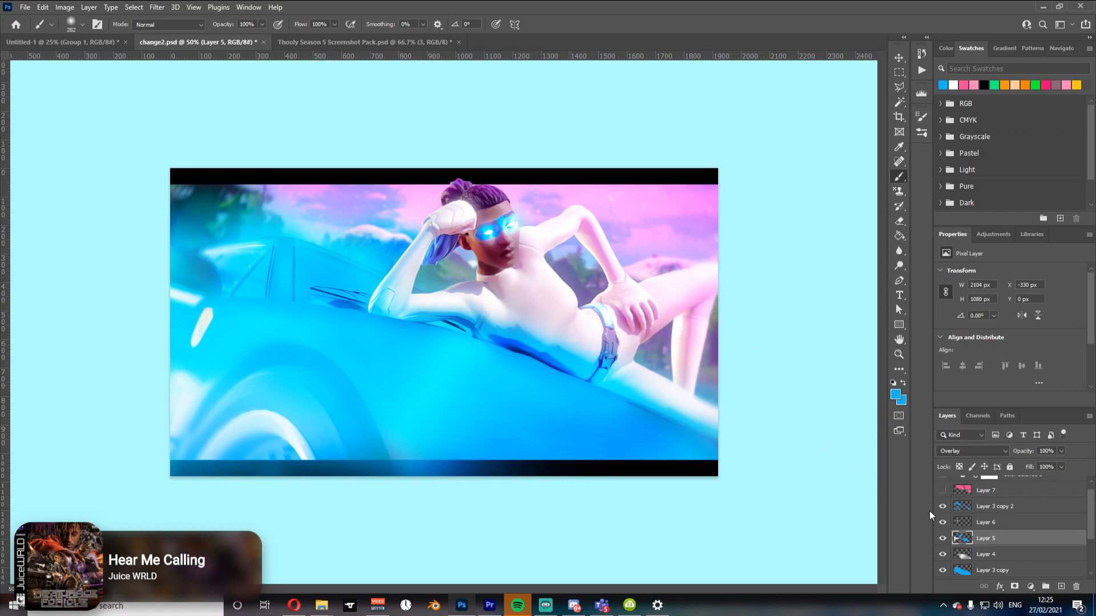
Step: Zoom in and pan around the character to inspect the face, arm and car details
{"action": "scroll", "coordinate": [1078, 501], "scroll_direction": "up", "scroll_amount": 1}
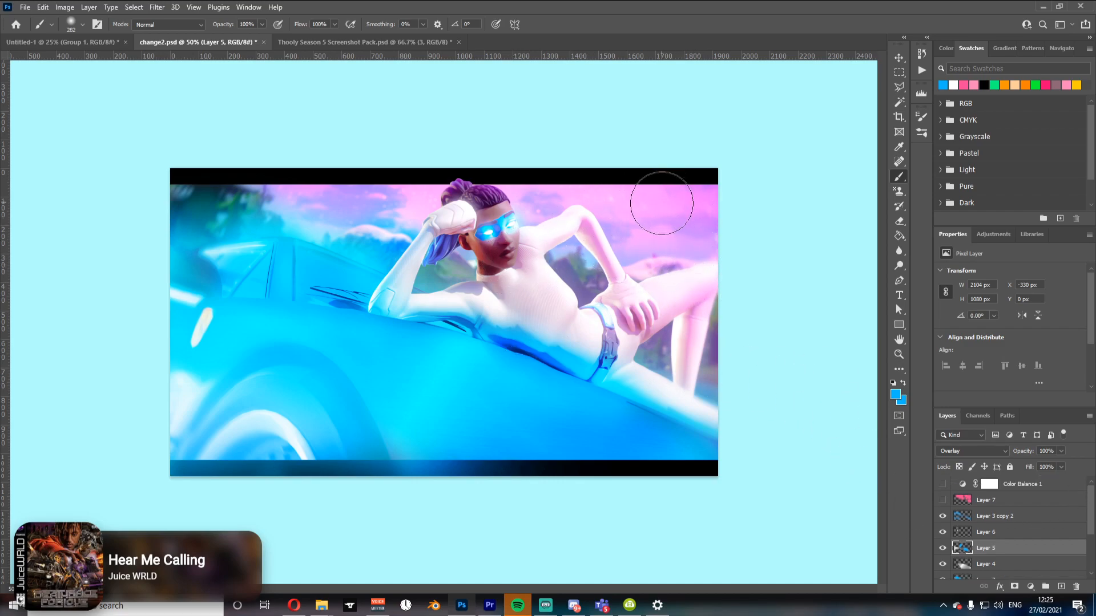
{"action": "key", "text": "z"}
{"action": "left_click", "coordinate": [641, 224]}
{"action": "left_click", "coordinate": [642, 224]}
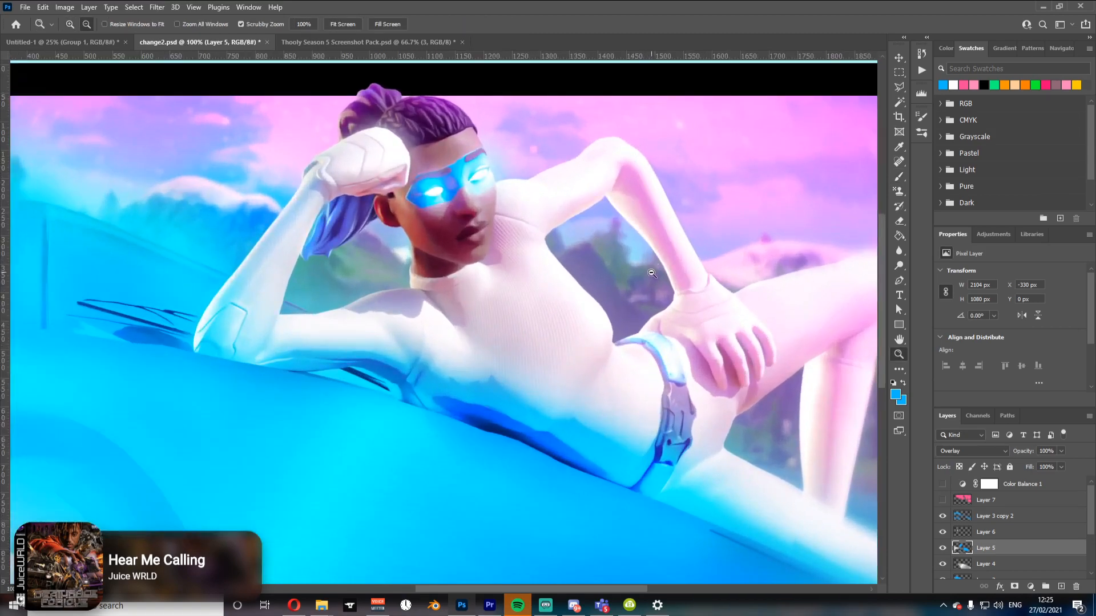
{"action": "key", "text": "h"}
{"action": "left_click_drag", "start_coordinate": [649, 265], "coordinate": [927, 354]}
{"action": "left_click_drag", "start_coordinate": [590, 419], "coordinate": [649, 347]}
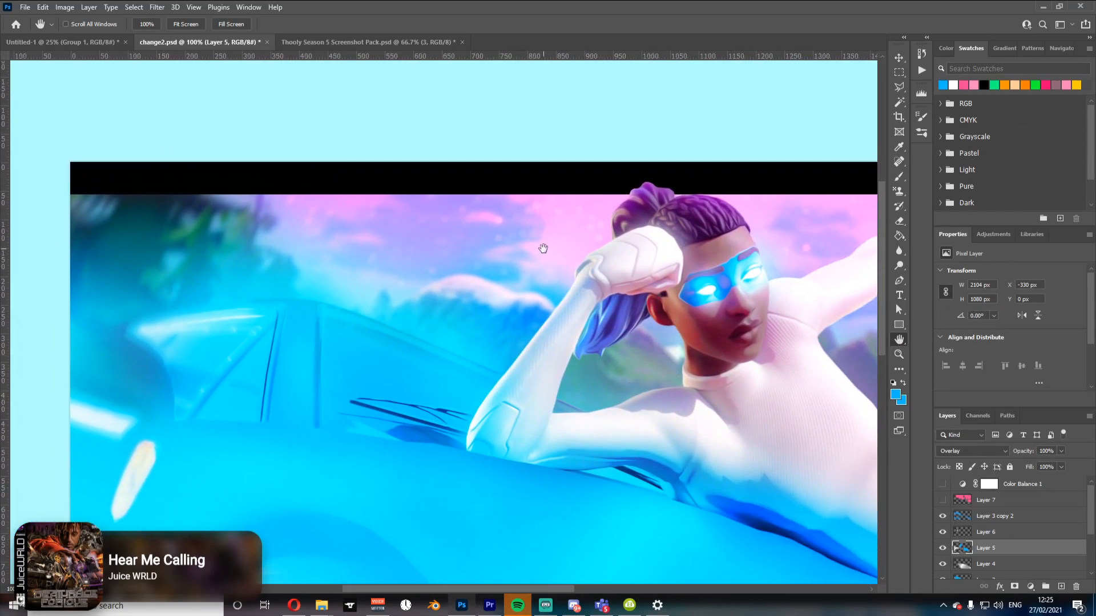
{"action": "left_click_drag", "start_coordinate": [758, 409], "coordinate": [560, 395]}
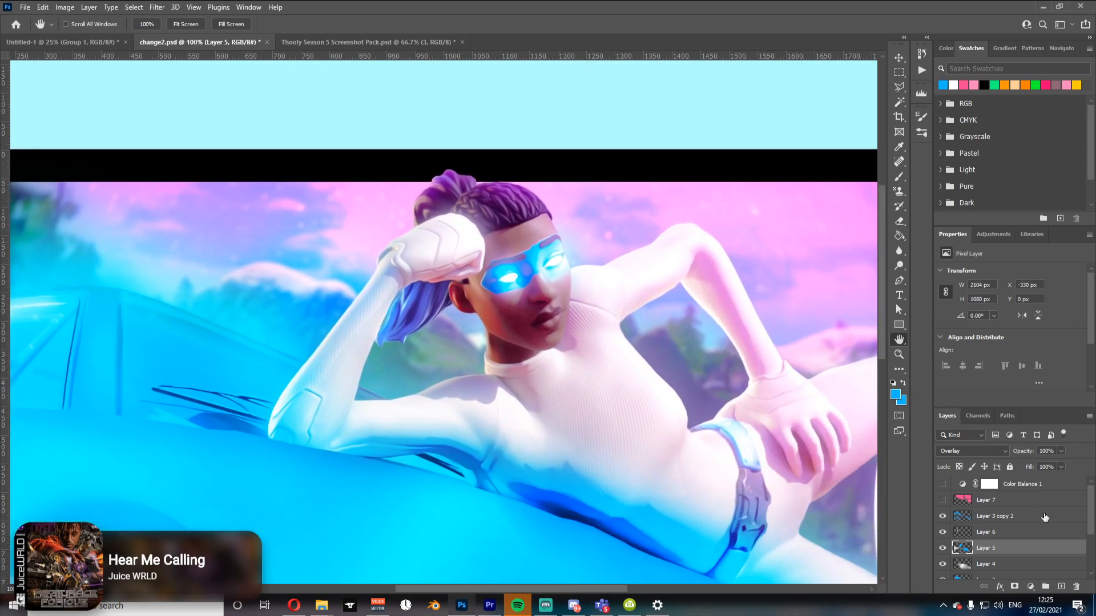
Step: Show the pink Color Dodge Layer 7 and compare the full image with it on and off
{"action": "left_click", "coordinate": [942, 500]}
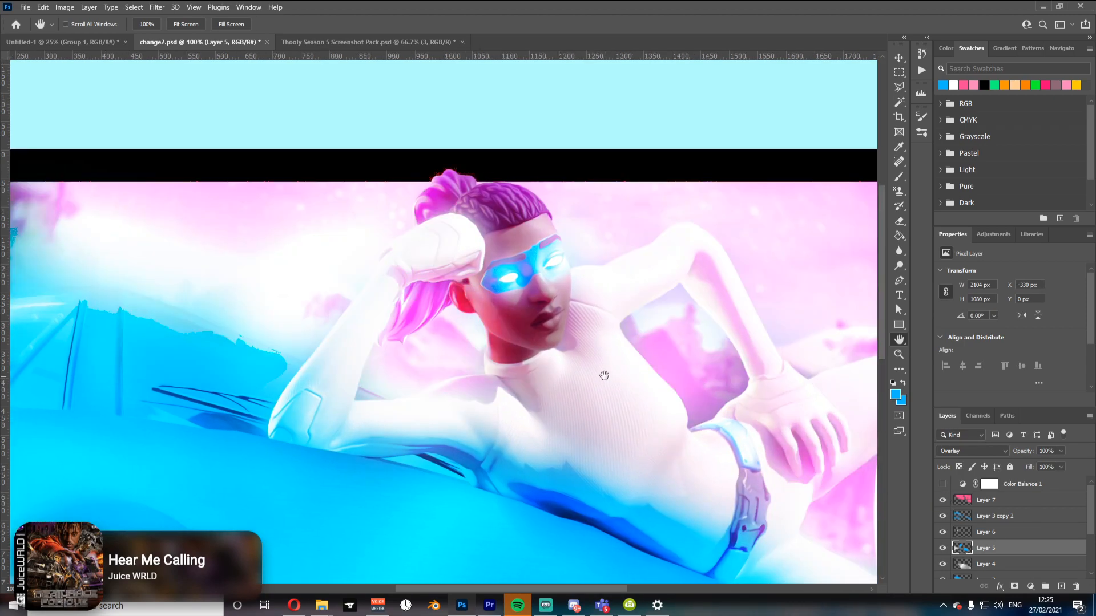
{"action": "key", "text": "z"}
{"action": "left_click", "coordinate": [577, 379]}
{"action": "left_click", "coordinate": [577, 379]}
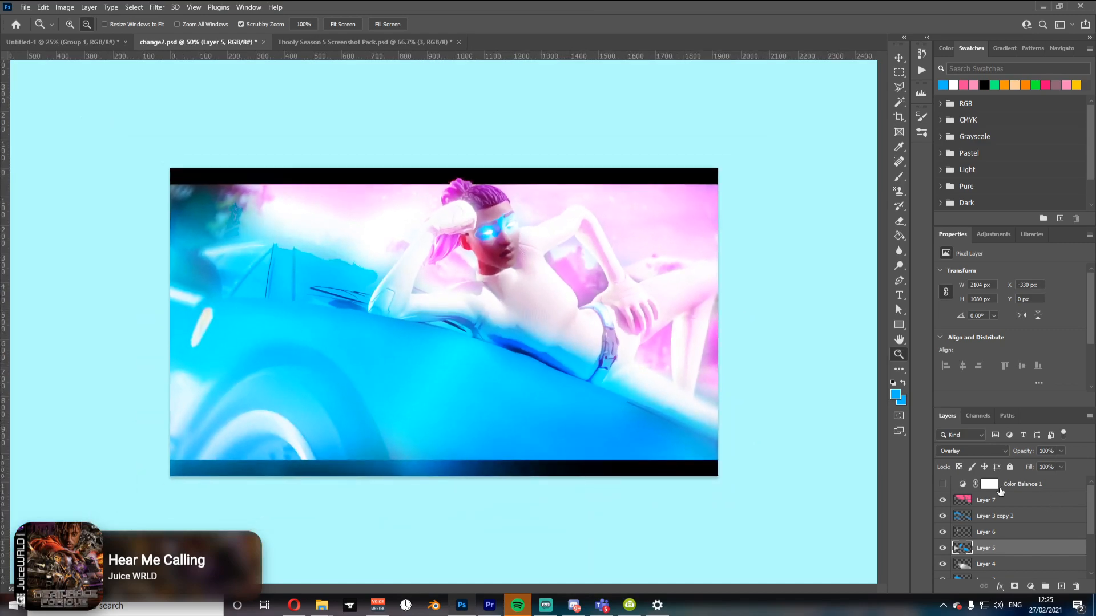
{"action": "left_click", "coordinate": [998, 503]}
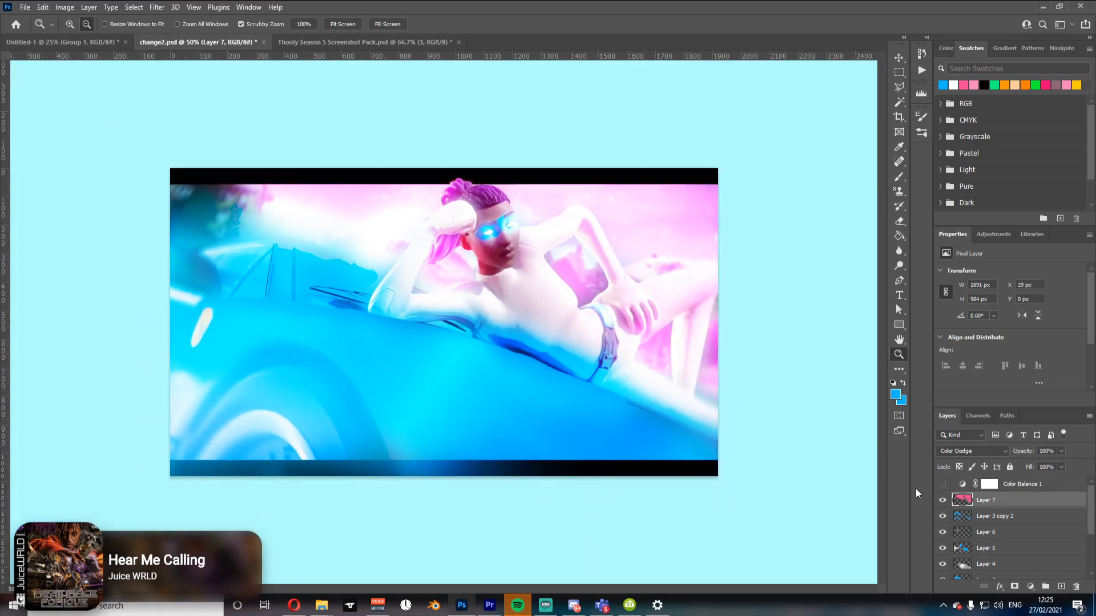
{"action": "left_click", "coordinate": [943, 501]}
{"action": "left_click", "coordinate": [943, 501]}
Step: Paint pink at the image's top-left corner on Layer 7 and undo the last brush mark
{"action": "left_click", "coordinate": [963, 86]}
{"action": "key", "text": "b"}
{"action": "left_click_drag", "start_coordinate": [224, 213], "coordinate": [258, 211]}
{"action": "left_click", "coordinate": [202, 191]}
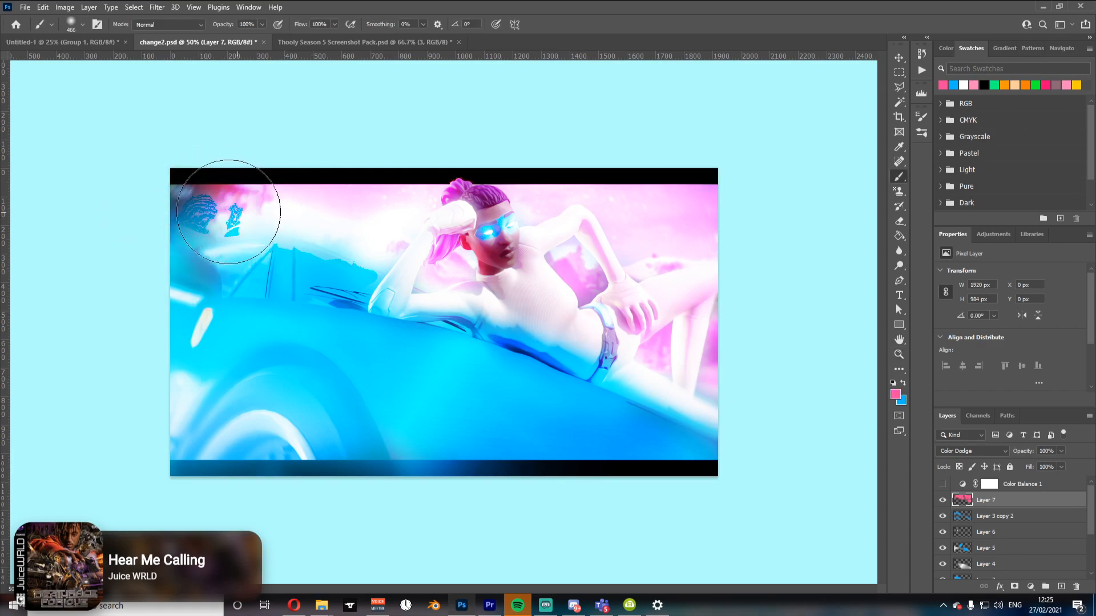
{"action": "key", "text": "ctrl+z"}
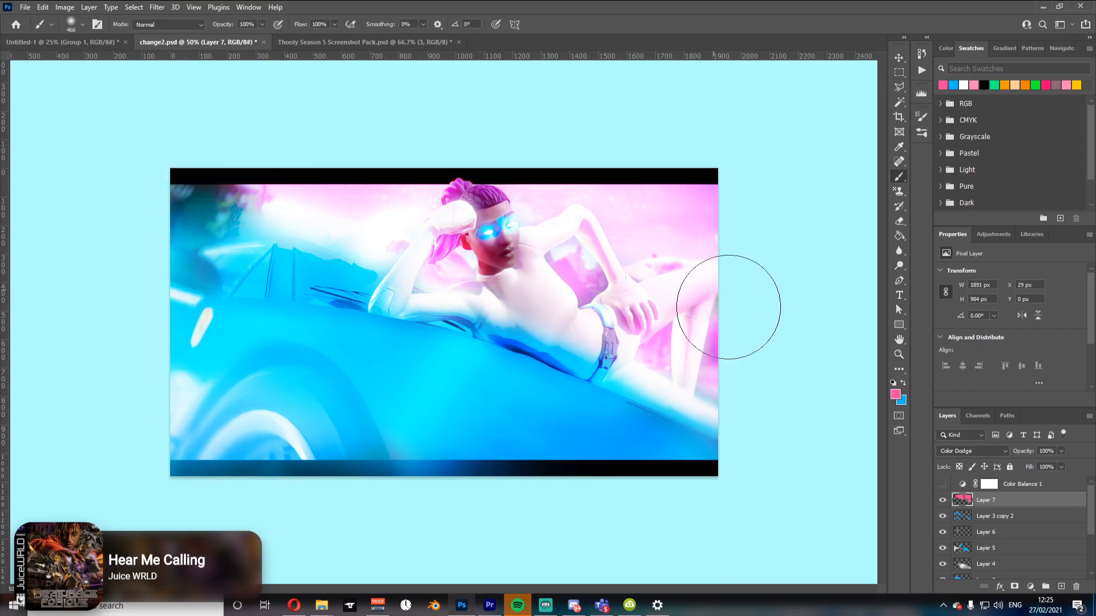
Step: Create a new layer and paint a blue spot in the image's top-left corner
{"action": "left_click", "coordinate": [1061, 586]}
{"action": "left_click", "coordinate": [953, 85]}
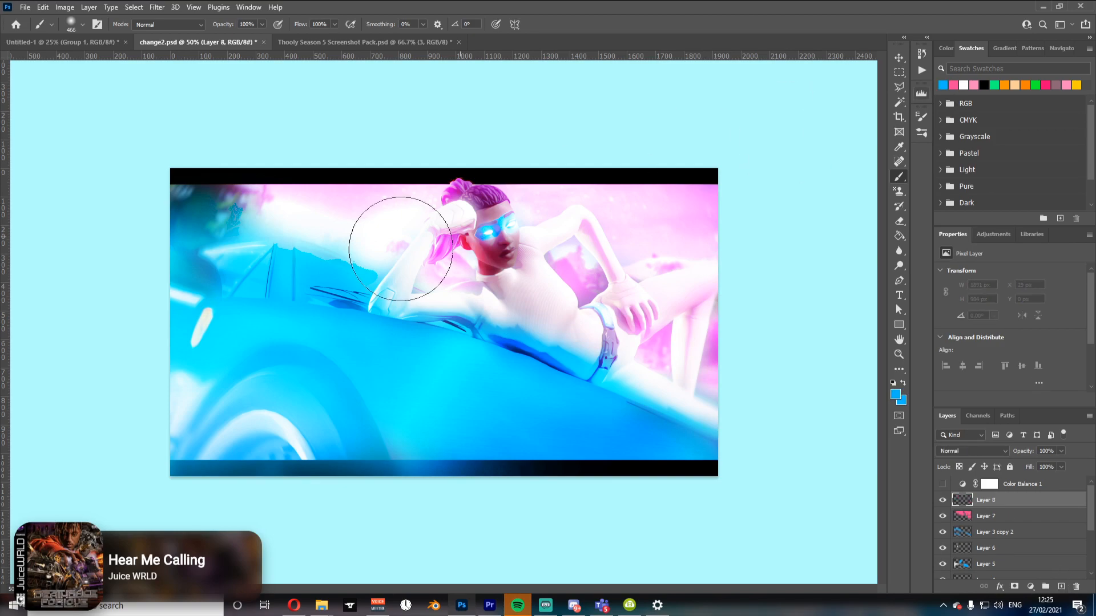
{"action": "mouse_move", "coordinate": [215, 215]}
{"action": "left_mouse_down"}
{"action": "mouse_move", "coordinate": [234, 197]}
{"action": "mouse_move", "coordinate": [183, 233]}
{"action": "left_mouse_up"}
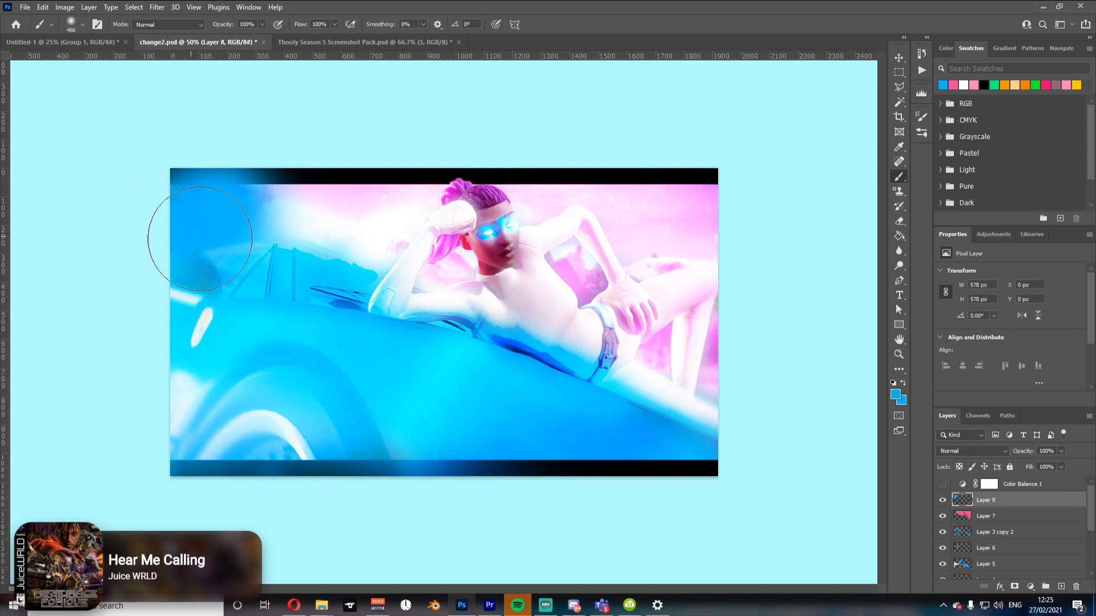
Step: Set the new layer to Color Dodge with 34% fill and turn on the Color Balance 1 adjustment
{"action": "left_click", "coordinate": [970, 451]}
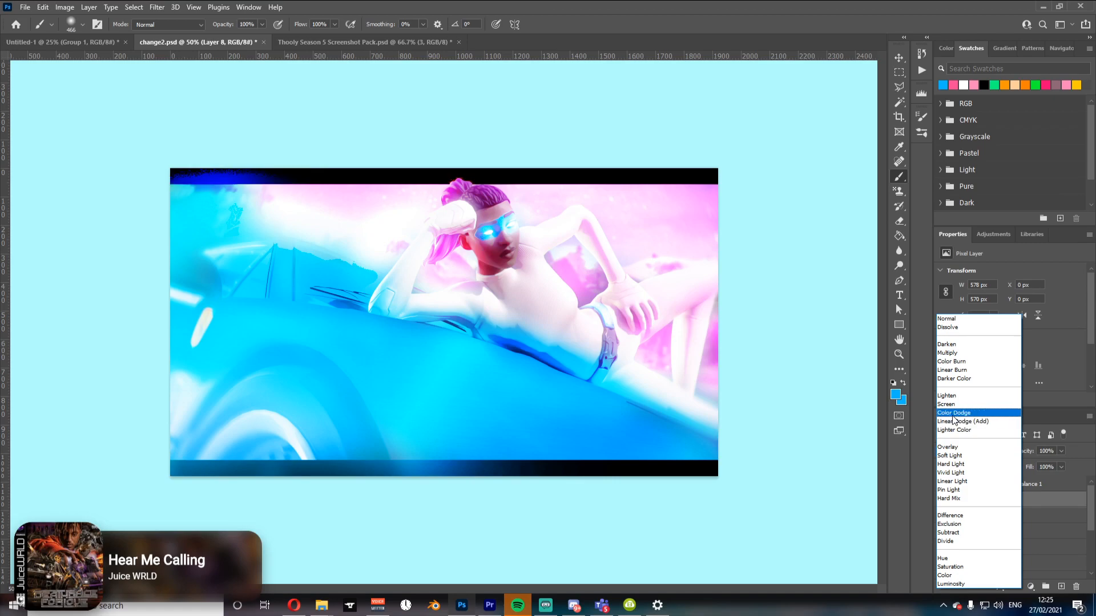
{"action": "left_click", "coordinate": [953, 412]}
{"action": "left_click_drag", "start_coordinate": [1031, 468], "coordinate": [993, 459]}
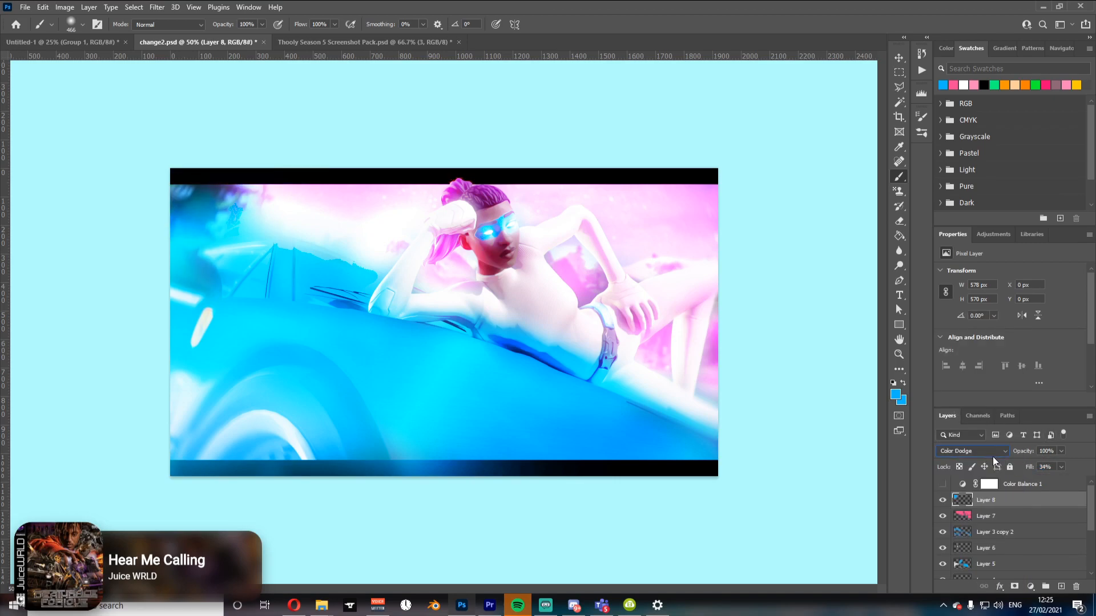
{"action": "left_click", "coordinate": [943, 485]}
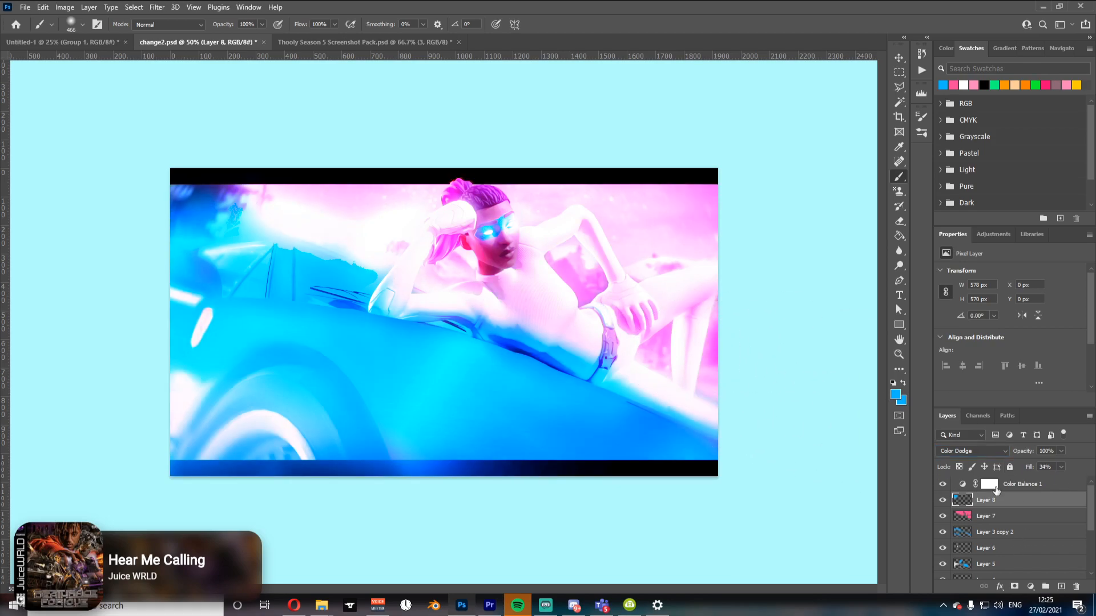
Step: Select the Color Balance 1 adjustment, switch its tone to Shadows, set cyan–red to 0 and edit the yellow–blue value
{"action": "left_click", "coordinate": [1035, 485]}
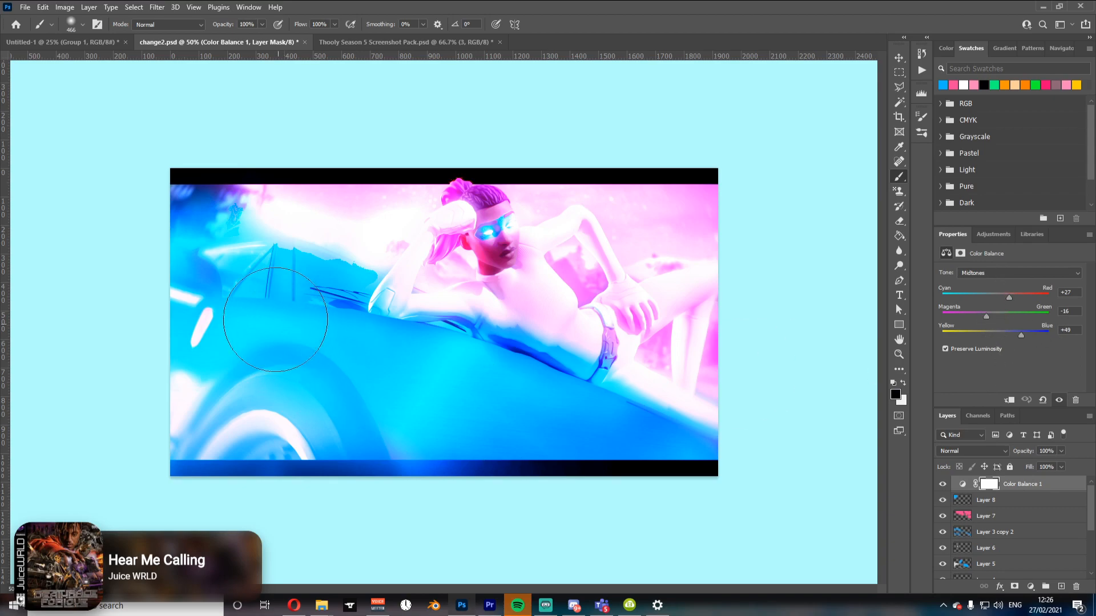
{"action": "mouse_move", "coordinate": [458, 302]}
{"action": "left_mouse_down"}
{"action": "mouse_move", "coordinate": [437, 244]}
{"action": "mouse_move", "coordinate": [477, 225]}
{"action": "left_mouse_up"}
{"action": "left_click", "coordinate": [991, 275]}
{"action": "left_click", "coordinate": [982, 282]}
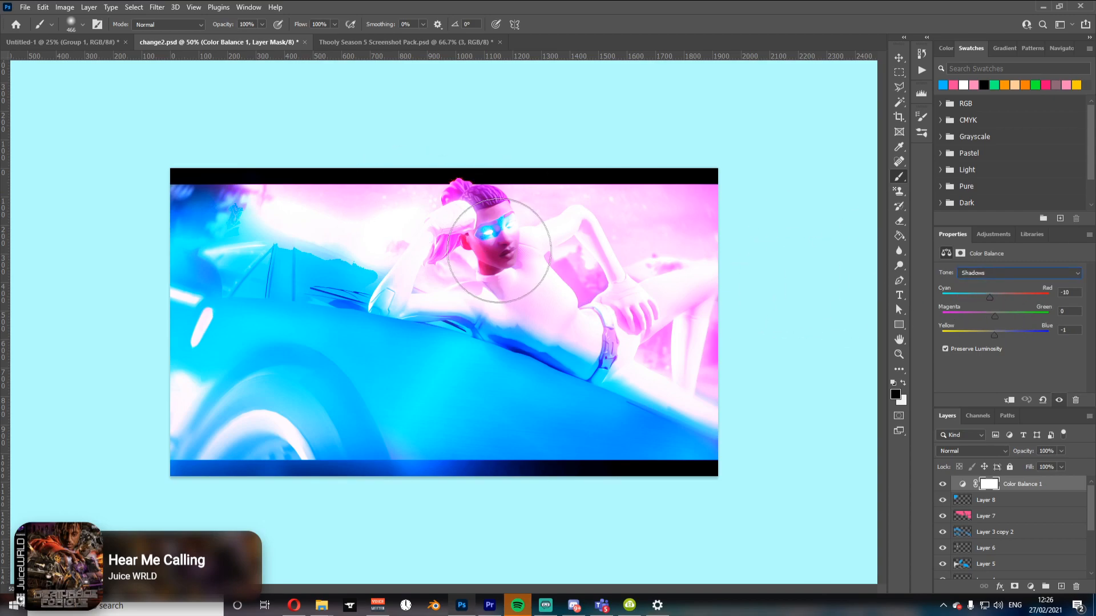
{"action": "left_click_drag", "start_coordinate": [1075, 294], "coordinate": [850, 312]}
{"action": "type", "text": "0"}
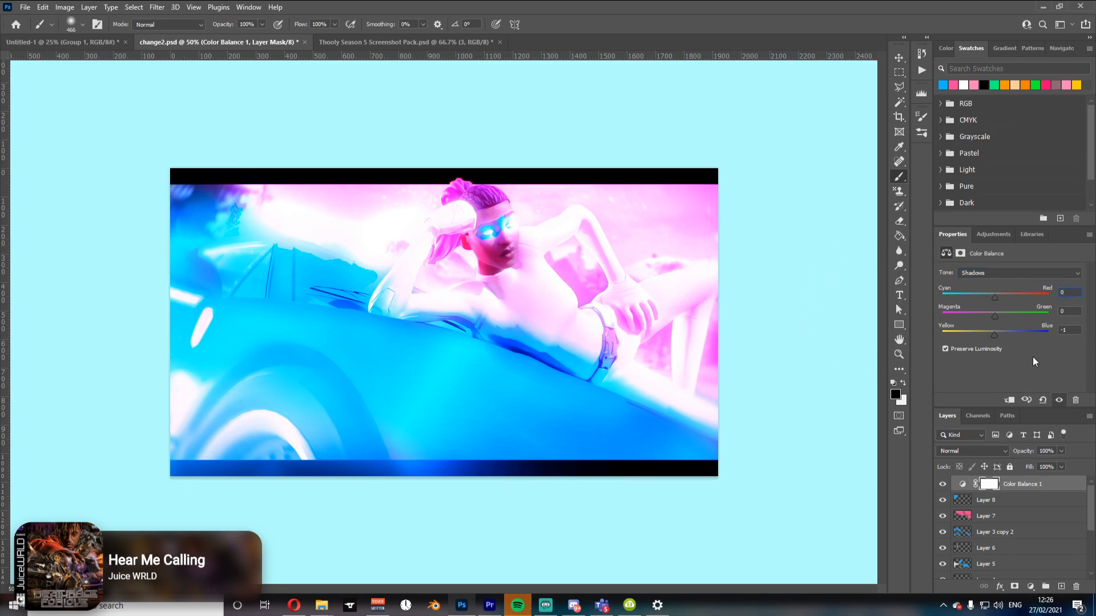
{"action": "left_click_drag", "start_coordinate": [1078, 328], "coordinate": [736, 292]}
{"action": "type", "text": "0"}
{"action": "key", "text": "Down"}
{"action": "type", "text": "-10"}
Step: Switch the Color Balance tone to Highlights and set cyan–red to +15, magenta–green to -35 and yellow–blue to +28
{"action": "left_click", "coordinate": [997, 272]}
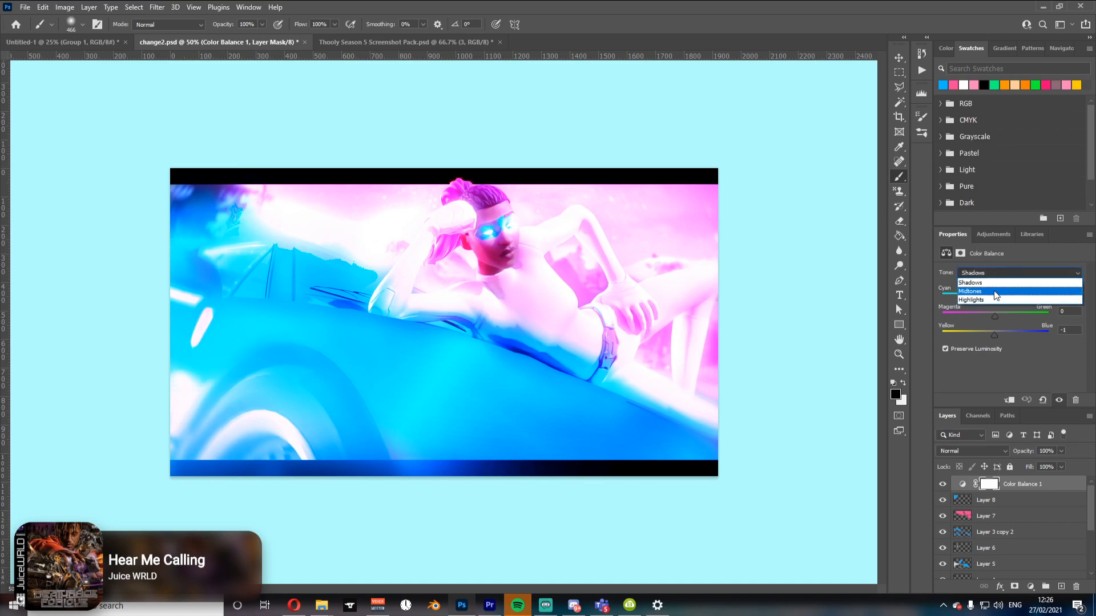
{"action": "left_click", "coordinate": [987, 299]}
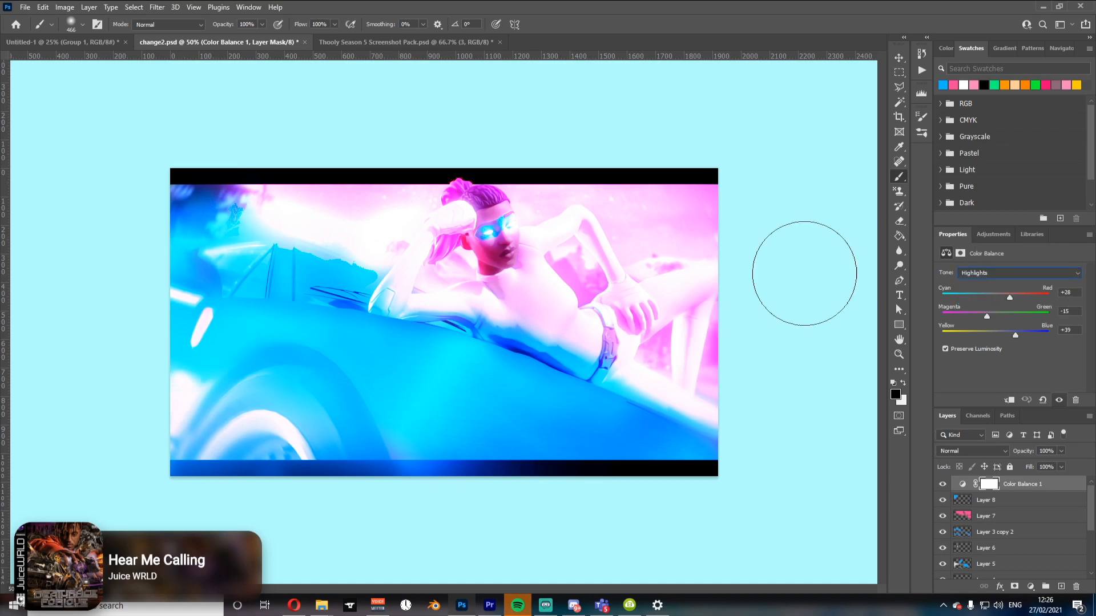
{"action": "left_click_drag", "start_coordinate": [1009, 297], "coordinate": [1003, 307]}
{"action": "mouse_move", "coordinate": [986, 318]}
{"action": "left_mouse_down"}
{"action": "mouse_move", "coordinate": [971, 317]}
{"action": "mouse_move", "coordinate": [980, 317]}
{"action": "left_mouse_up"}
{"action": "mouse_move", "coordinate": [1016, 336]}
{"action": "left_mouse_down"}
{"action": "mouse_move", "coordinate": [989, 338]}
{"action": "mouse_move", "coordinate": [1000, 338]}
{"action": "left_mouse_up"}
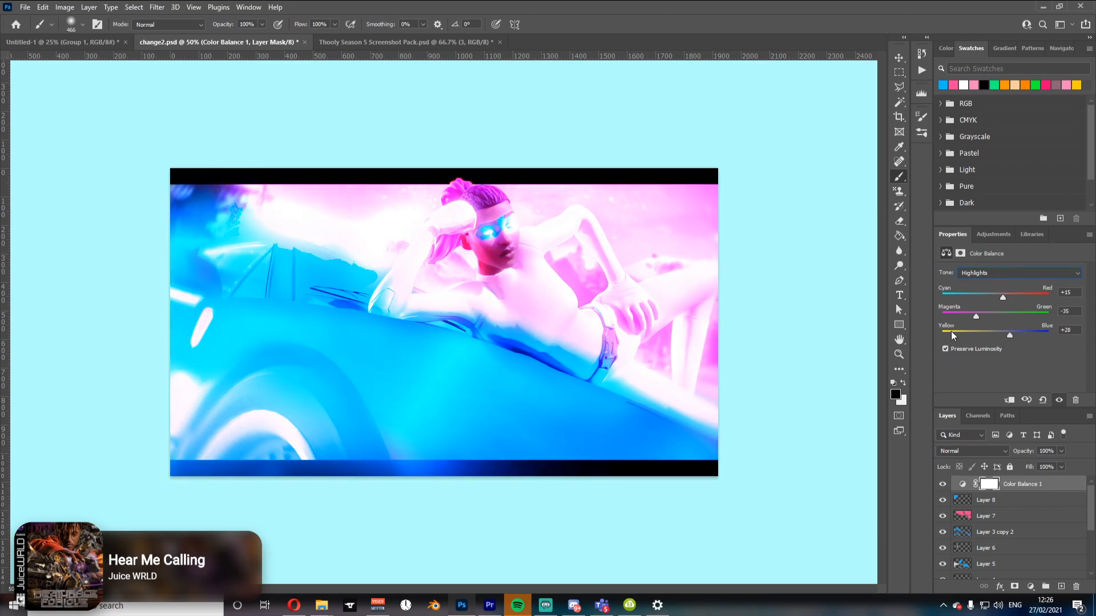